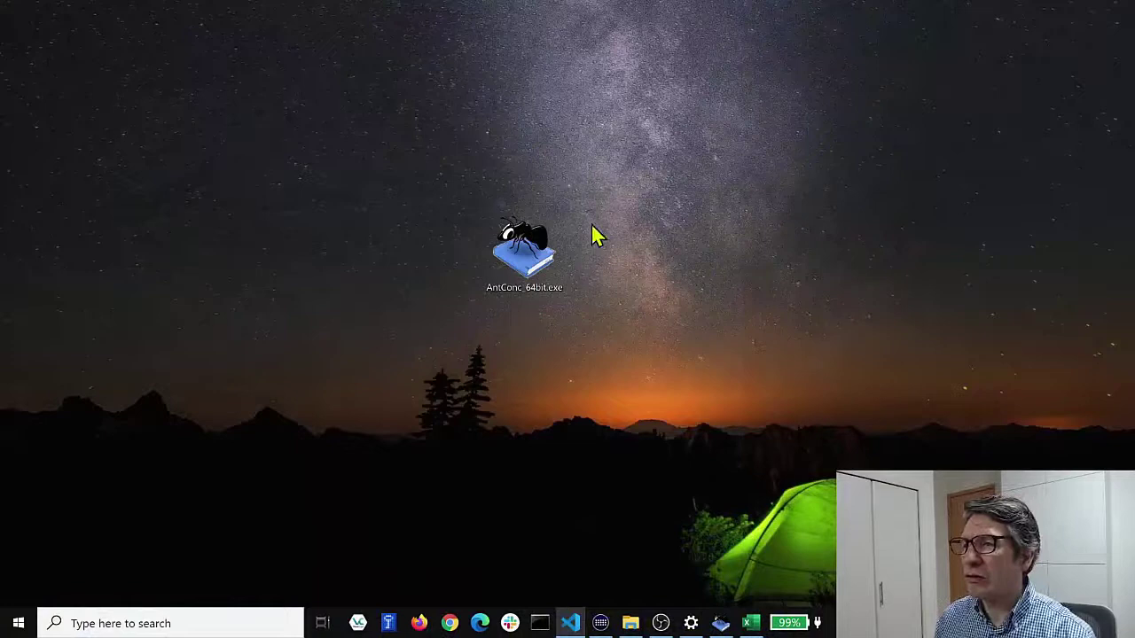
- Launch AntConc from the AntConc_64bit.exe desktop icon
{"action": "double_click", "coordinate": [526, 254]}
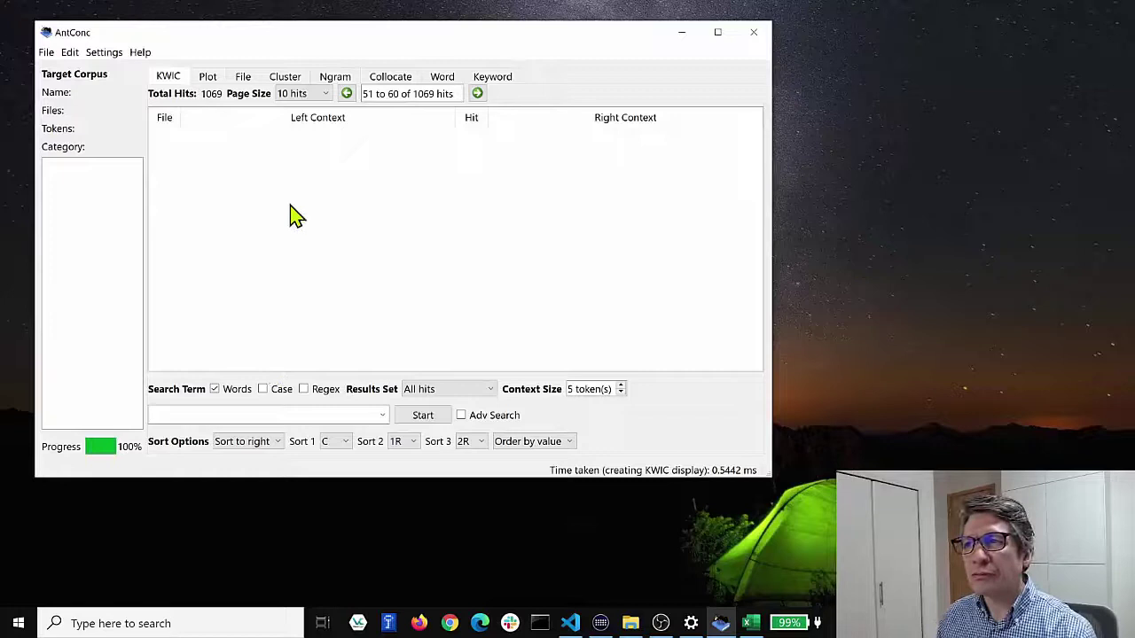
- Load pre-built AmE06_J_learned.db as the target corpus (80 files, 161,560 tokens)
{"action": "left_click", "coordinate": [47, 53]}
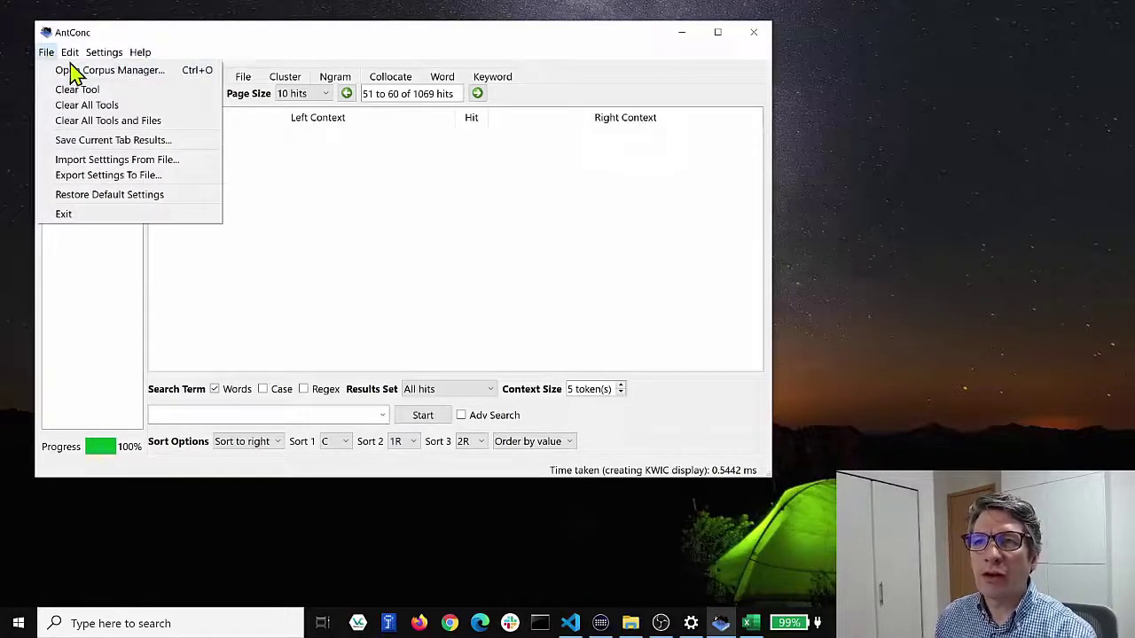
{"action": "left_click", "coordinate": [142, 71]}
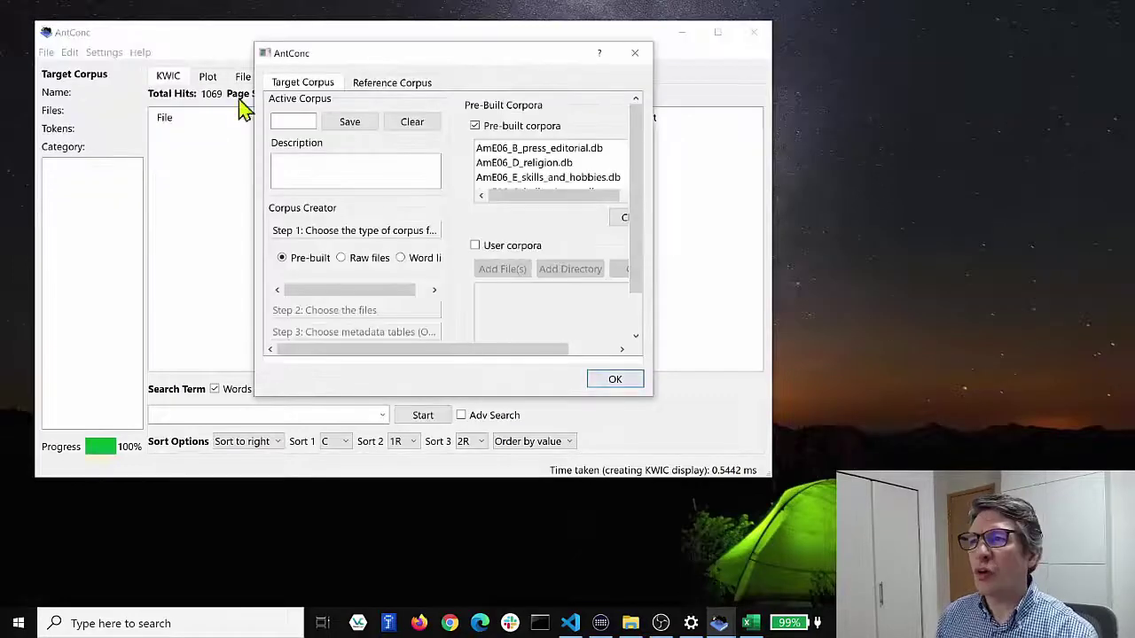
{"action": "left_click_drag", "start_coordinate": [416, 64], "coordinate": [251, 28]}
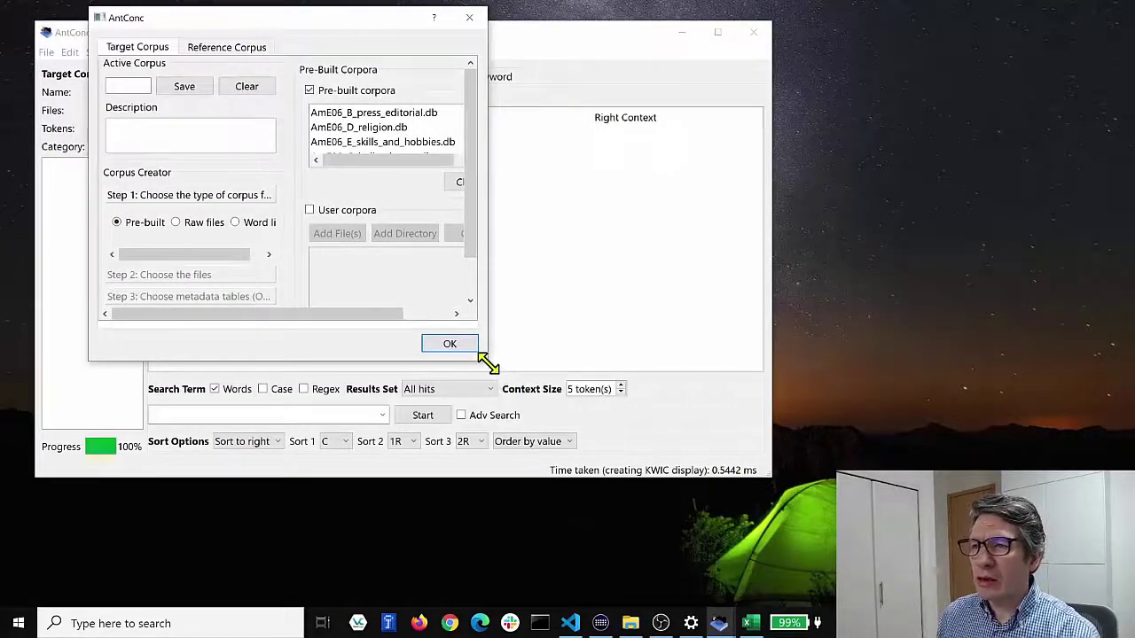
{"action": "left_click_drag", "start_coordinate": [490, 361], "coordinate": [707, 524]}
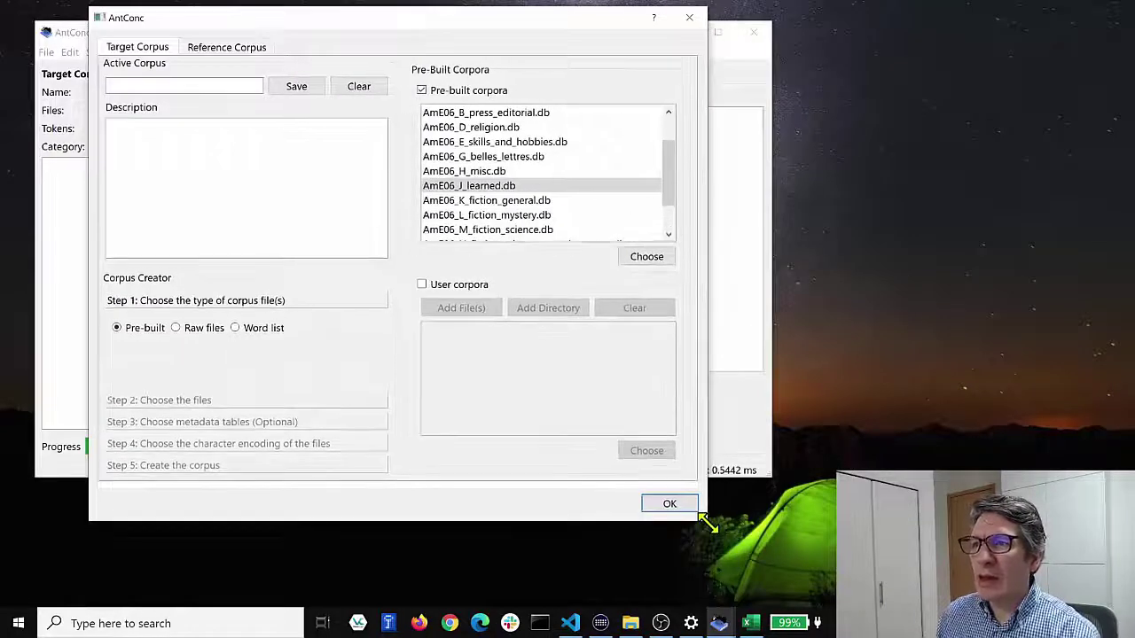
{"action": "left_click", "coordinate": [489, 188]}
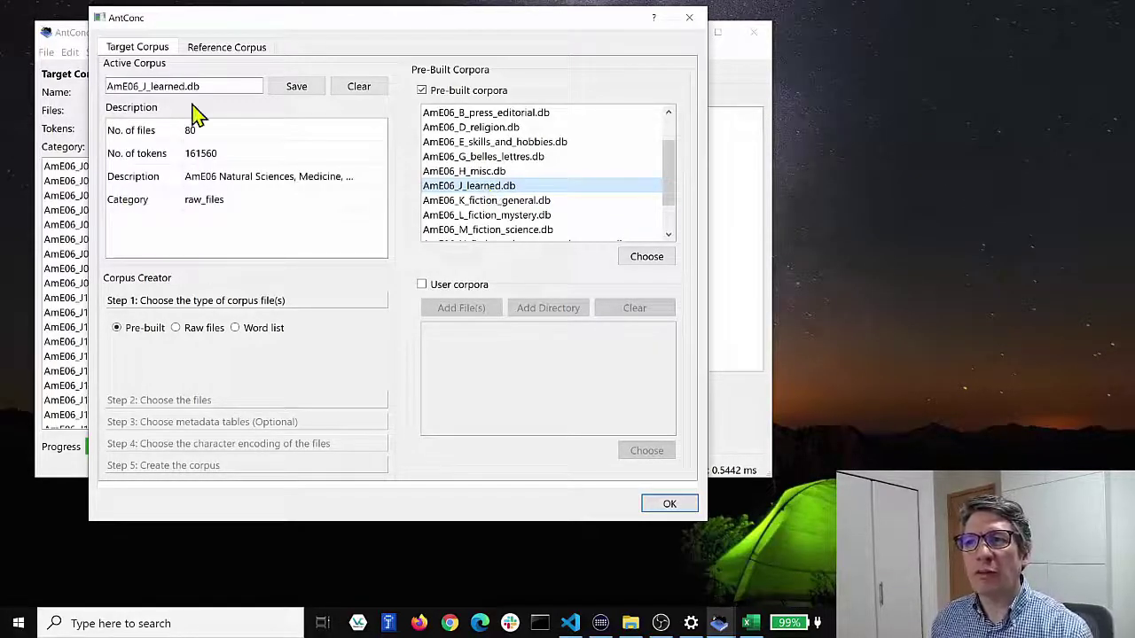
{"action": "left_click", "coordinate": [667, 504]}
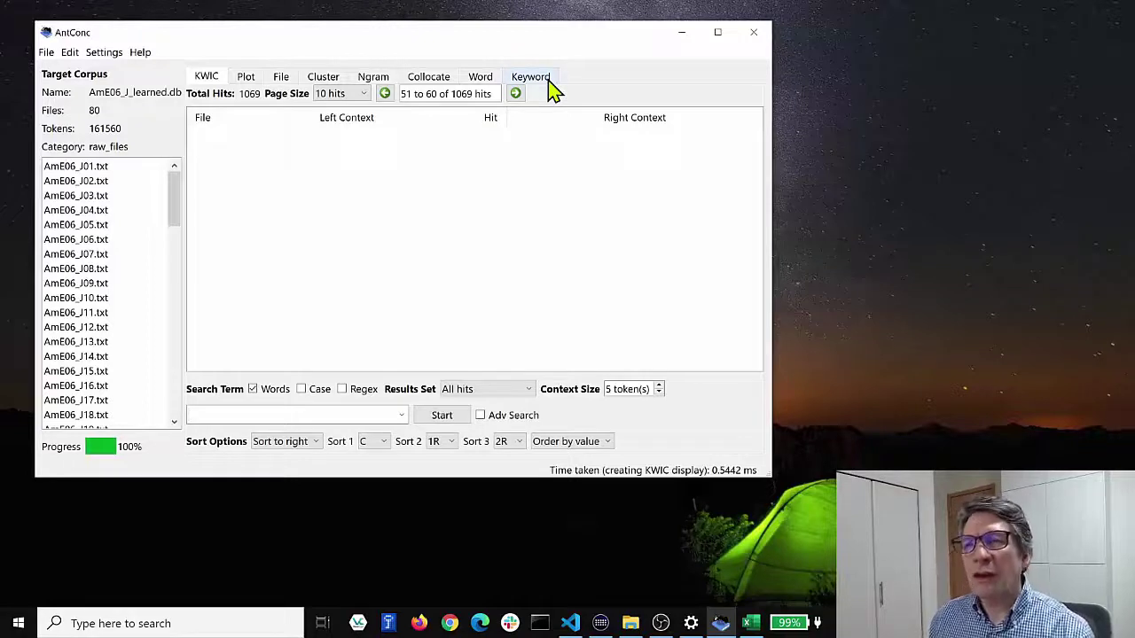
- Generate the Word list for the learned corpus: 15,899 types and 161,481 tokens
{"action": "left_click", "coordinate": [481, 78]}
{"action": "left_click", "coordinate": [476, 412]}
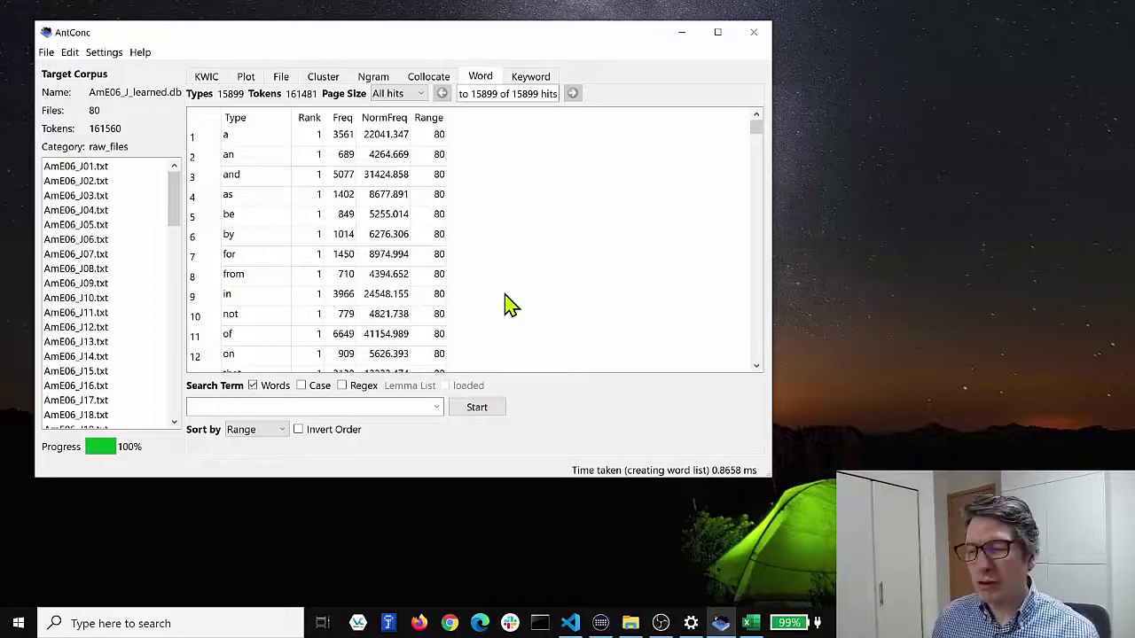
- Try the Keyword tool and dismiss the 'No reference corpus has been loaded' warning
{"action": "left_click", "coordinate": [530, 78]}
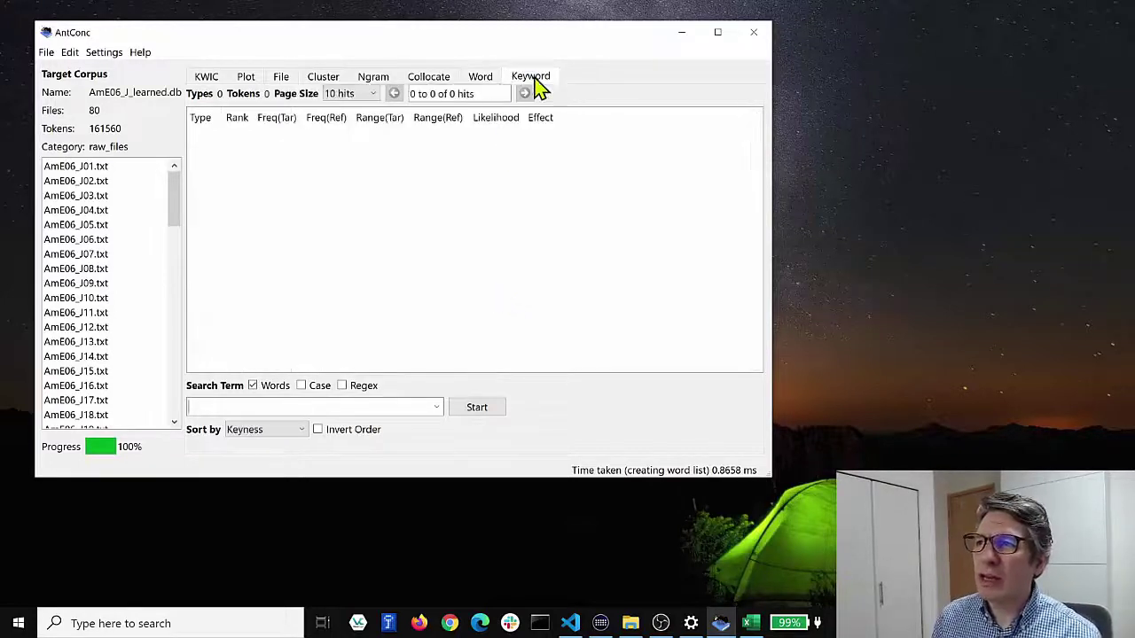
{"action": "left_click", "coordinate": [477, 408]}
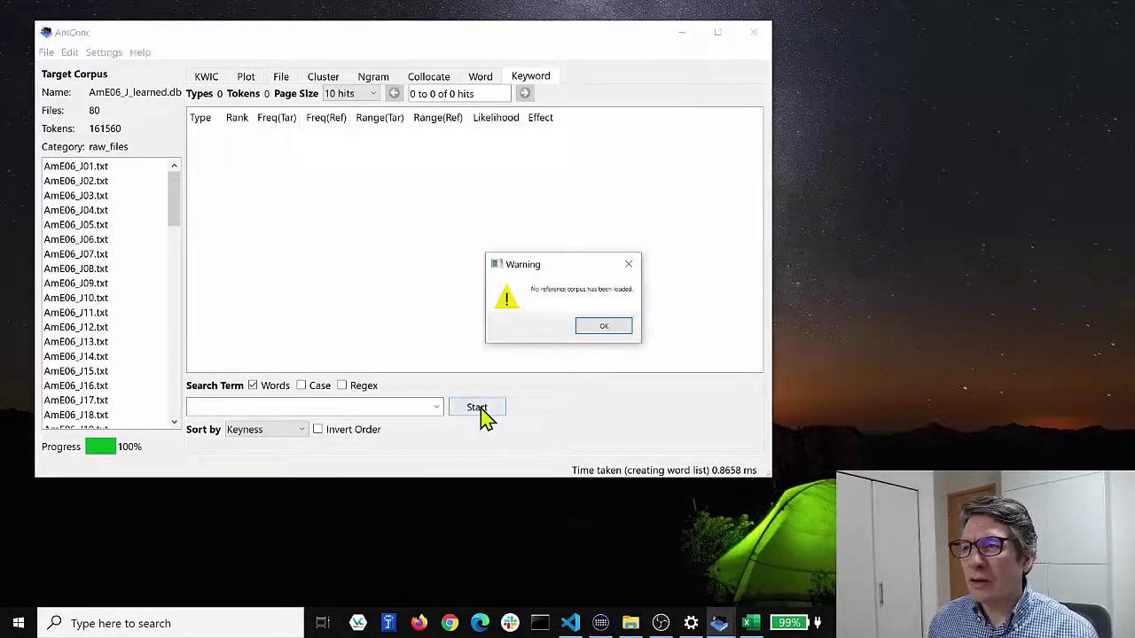
{"action": "left_click_drag", "start_coordinate": [554, 270], "coordinate": [406, 202]}
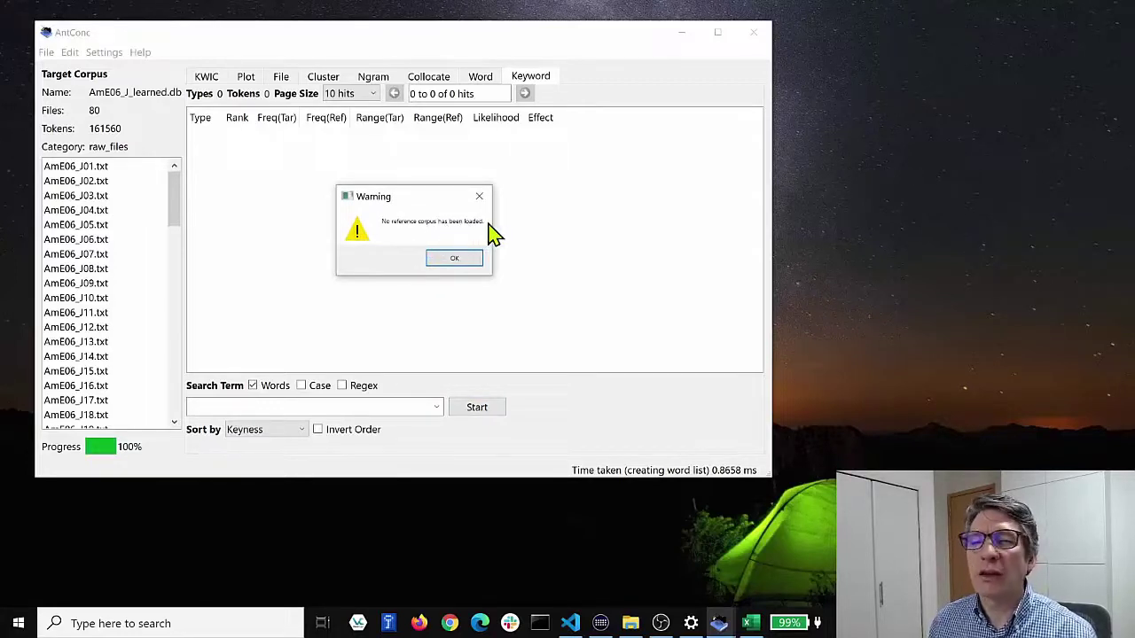
{"action": "left_click", "coordinate": [461, 259]}
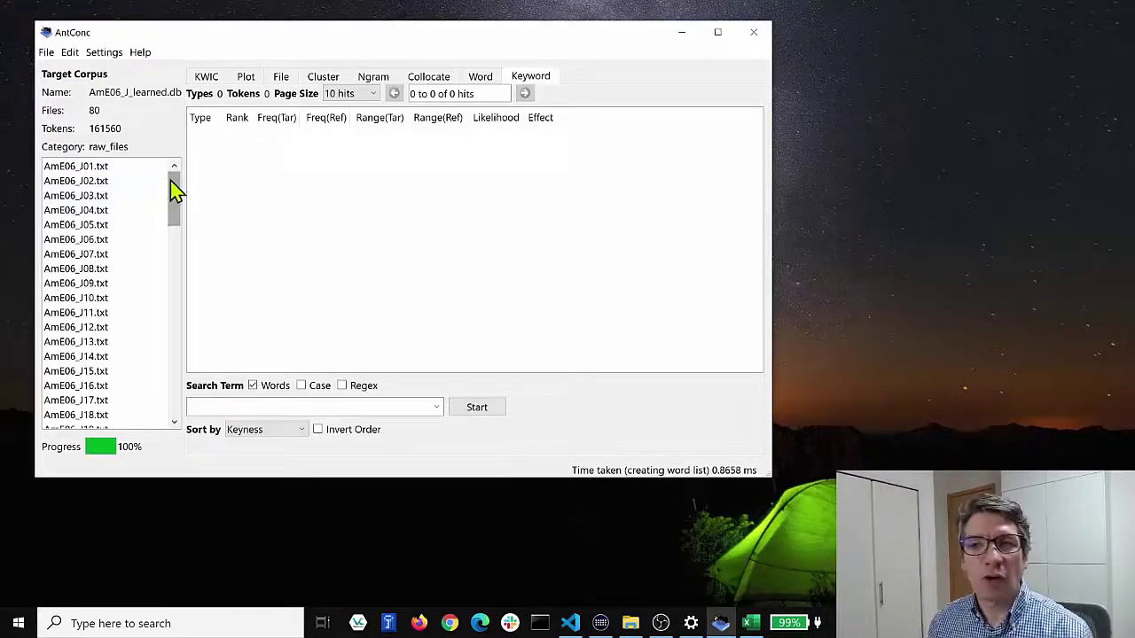
{"action": "mouse_move", "coordinate": [171, 180]}
{"action": "left_mouse_down"}
{"action": "mouse_move", "coordinate": [172, 218]}
{"action": "mouse_move", "coordinate": [177, 183]}
{"action": "left_mouse_up"}
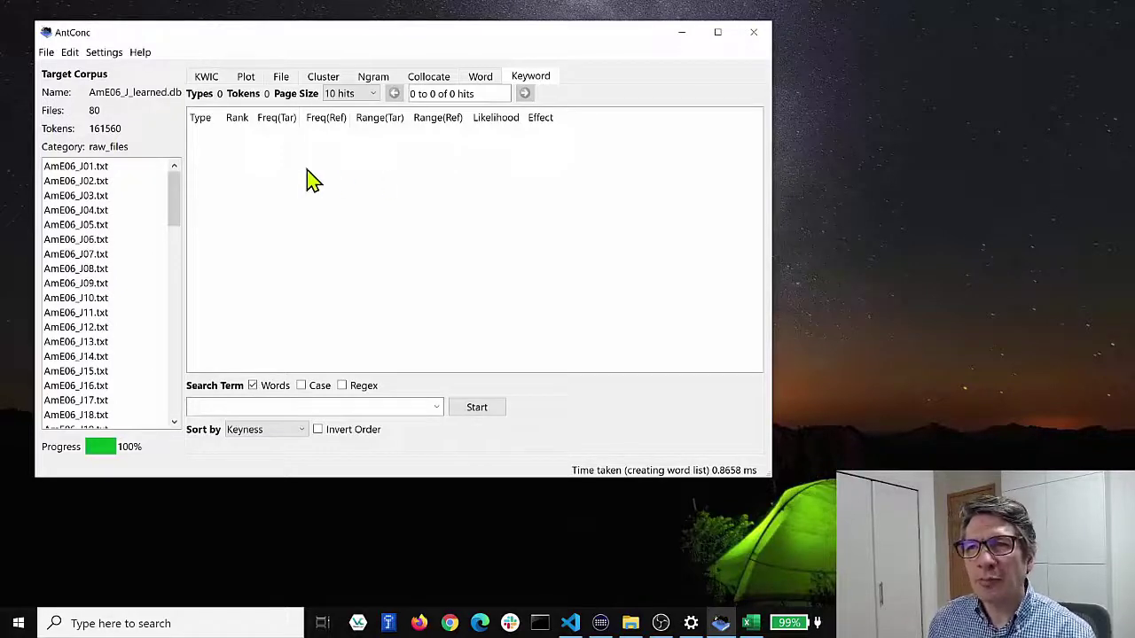
{"action": "left_click", "coordinate": [47, 53]}
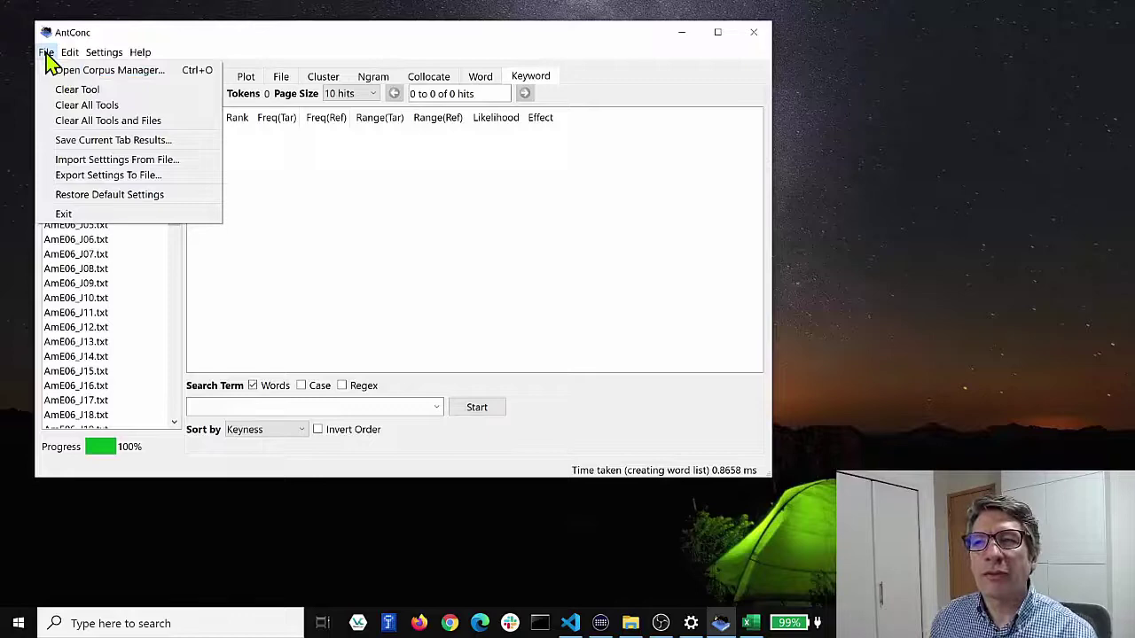
- Open the Corpus Manager, then move and enlarge its dialog
{"action": "left_click", "coordinate": [46, 53]}
{"action": "left_click", "coordinate": [46, 53]}
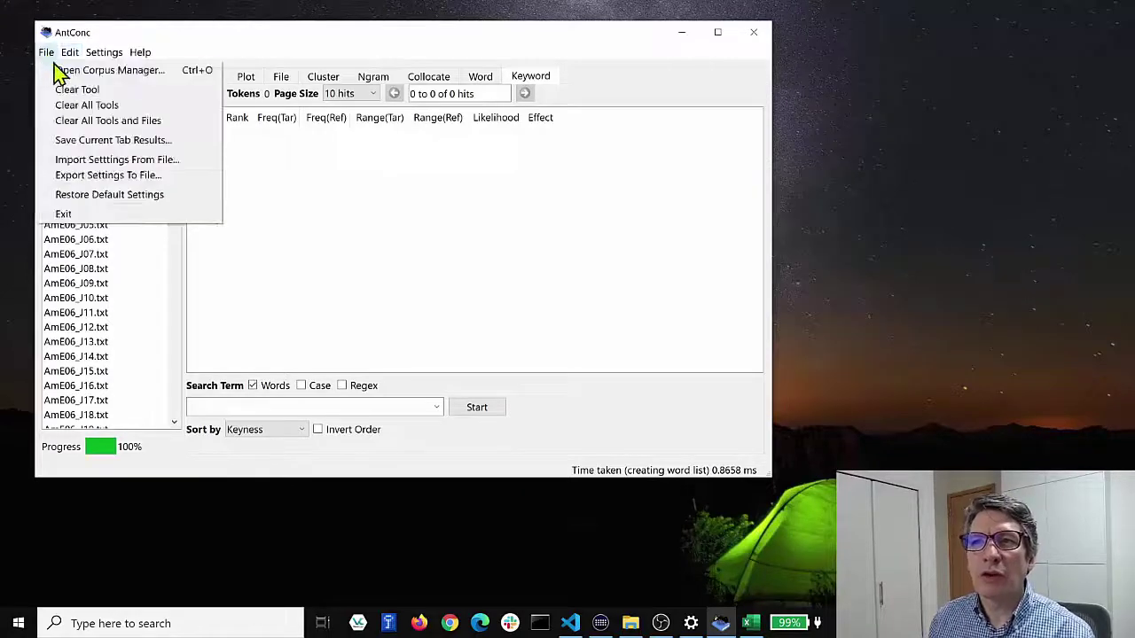
{"action": "left_click", "coordinate": [84, 70]}
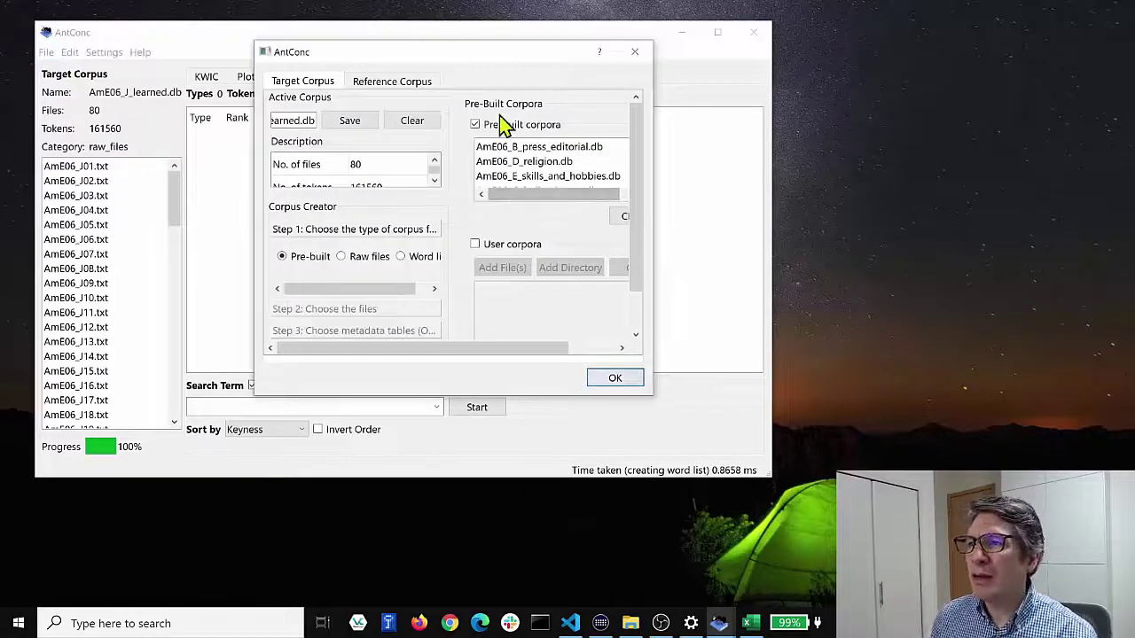
{"action": "left_click_drag", "start_coordinate": [426, 56], "coordinate": [305, 56]}
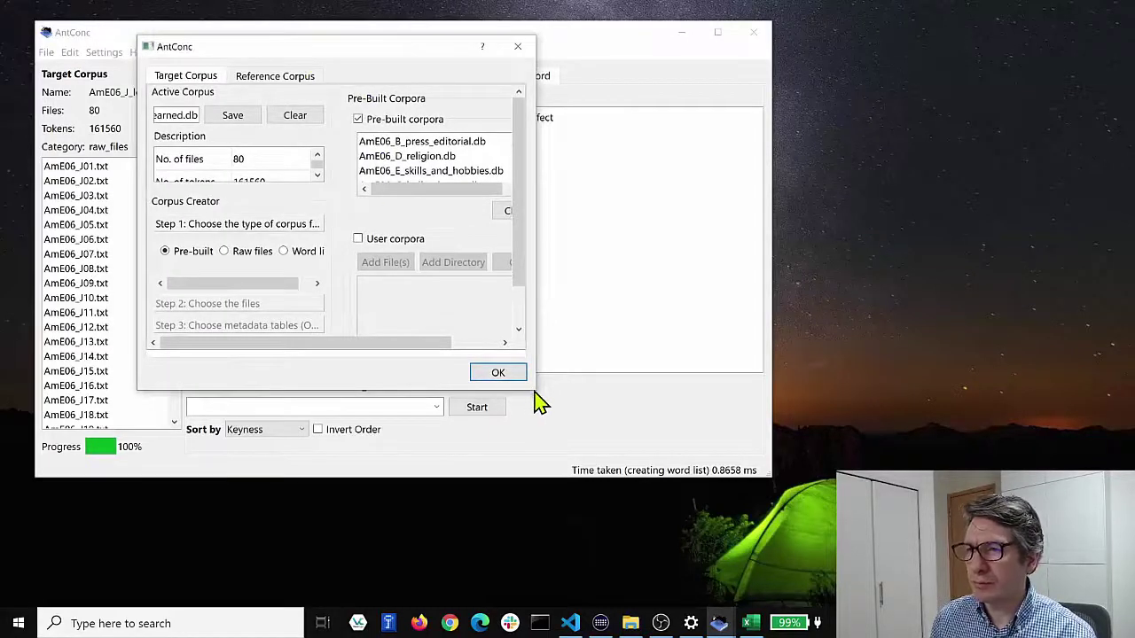
{"action": "left_click_drag", "start_coordinate": [536, 390], "coordinate": [825, 565]}
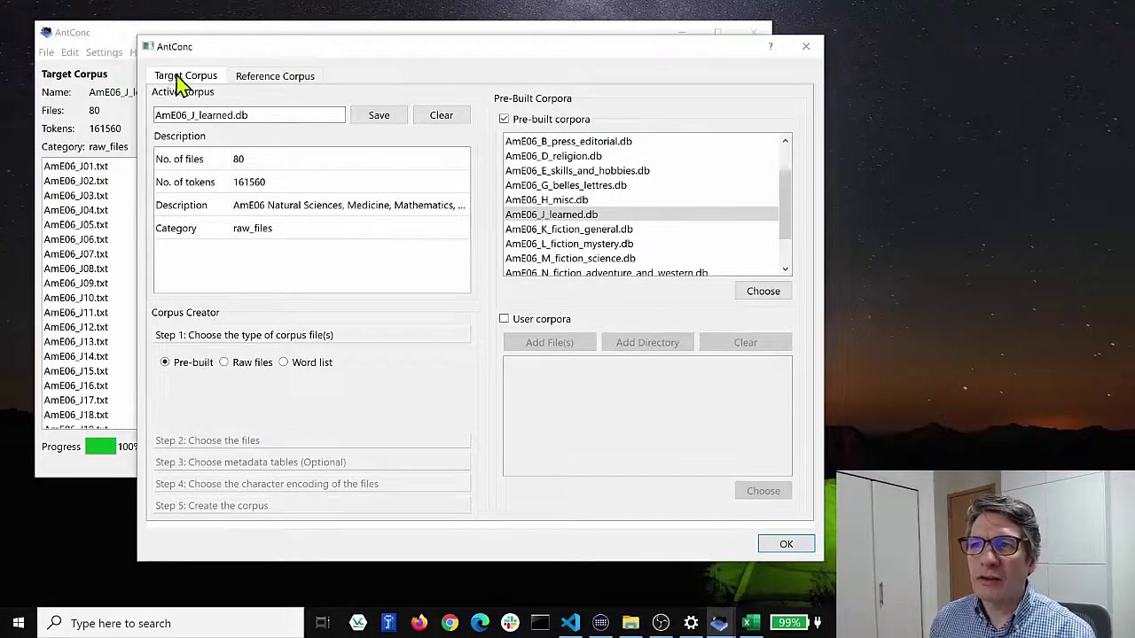
- Compare the Reference Corpus and Target Corpus tabs, ending on AmE06_J_learned.db's target details
{"action": "left_click", "coordinate": [290, 78]}
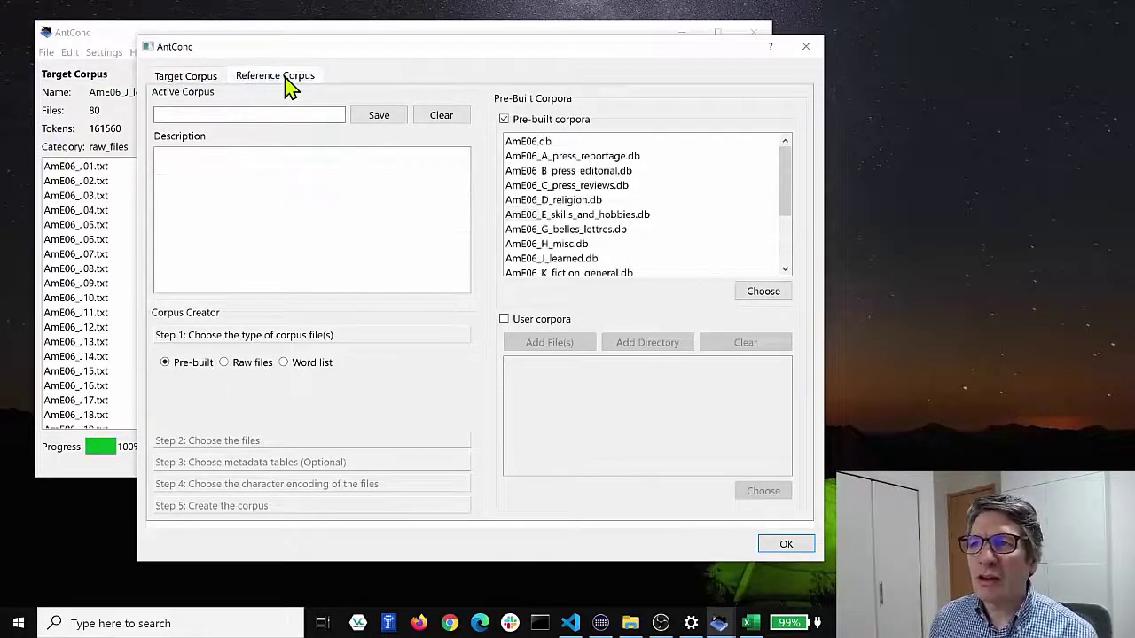
{"action": "left_click", "coordinate": [200, 78]}
{"action": "left_click", "coordinate": [301, 79]}
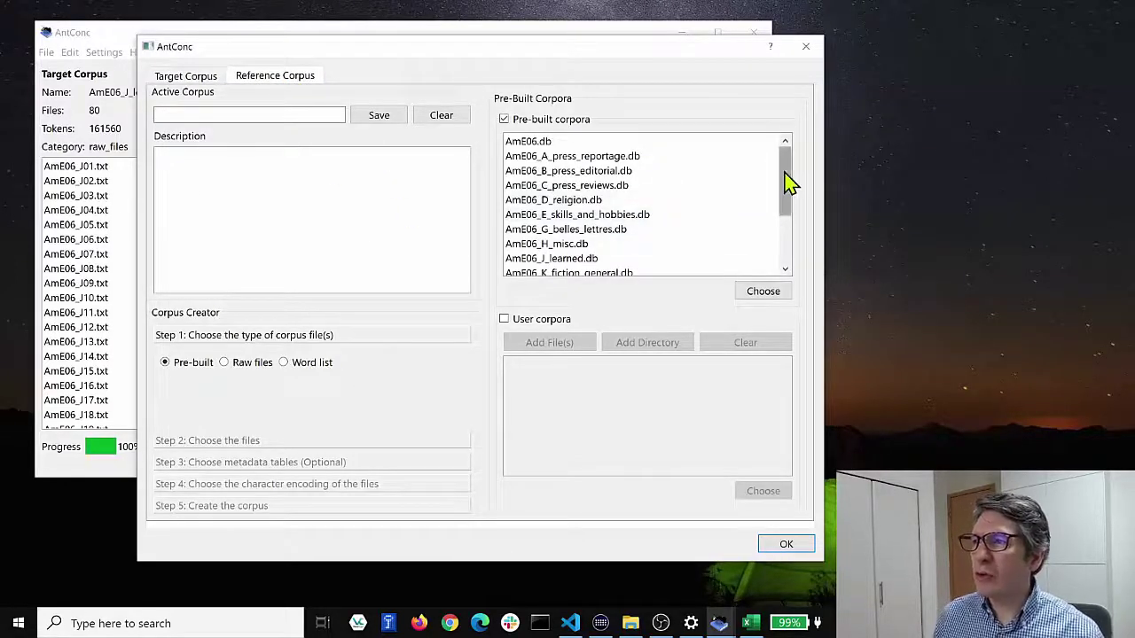
{"action": "left_click_drag", "start_coordinate": [789, 182], "coordinate": [782, 157]}
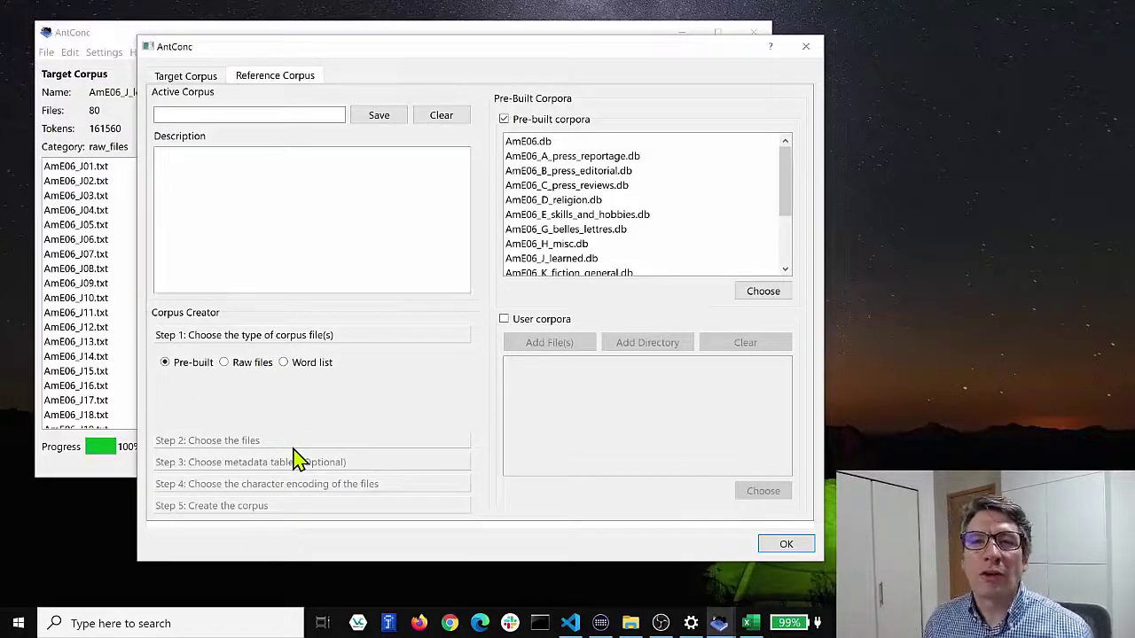
{"action": "left_click", "coordinate": [211, 77]}
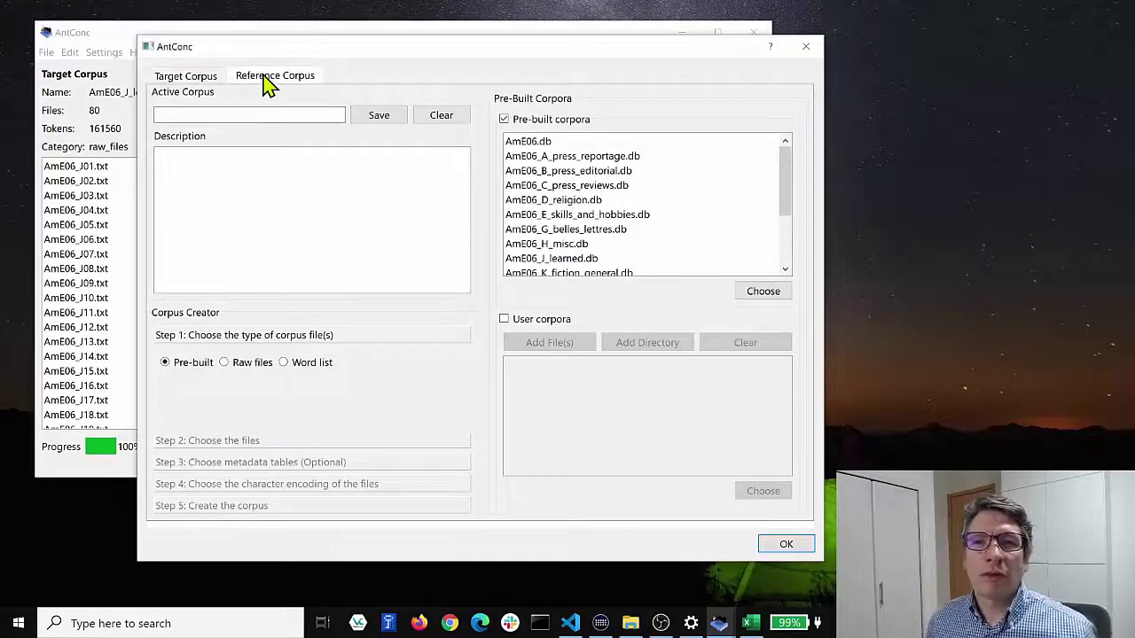
{"action": "left_click", "coordinate": [200, 81]}
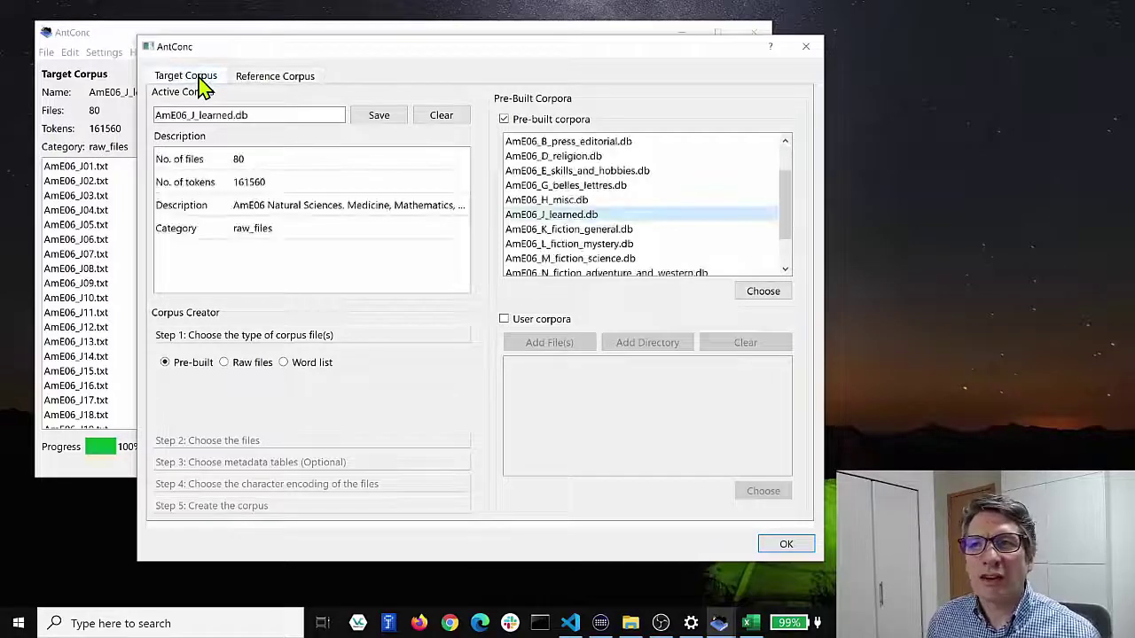
- Set AmE06.db (500 files, 1,018,393 tokens) as the reference corpus and close the manager
{"action": "left_click", "coordinate": [253, 79]}
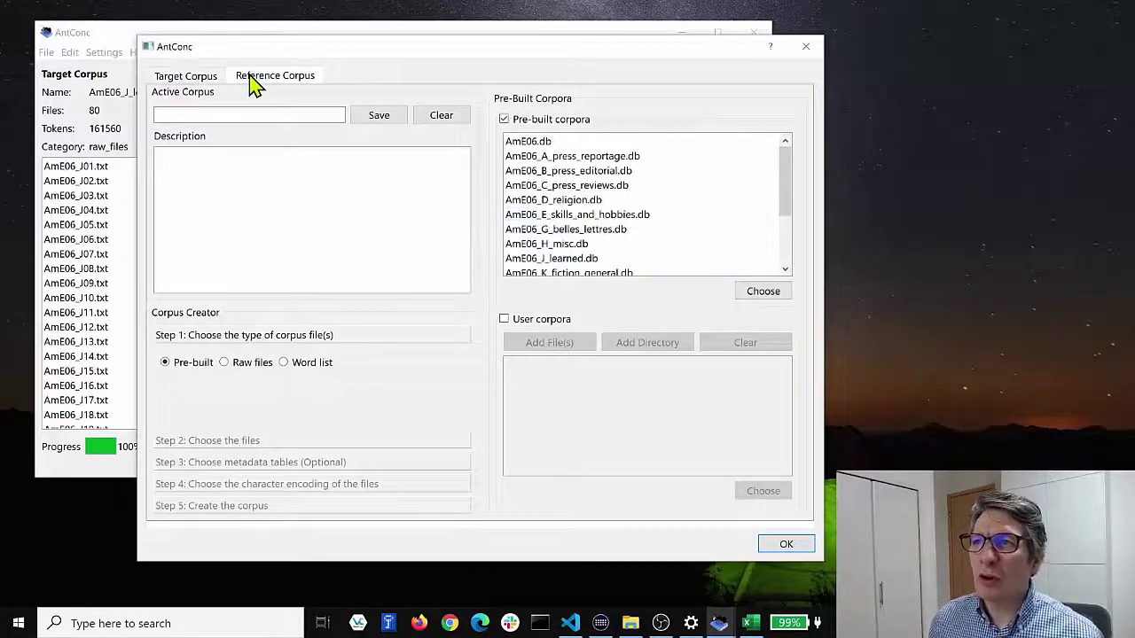
{"action": "left_click", "coordinate": [529, 143]}
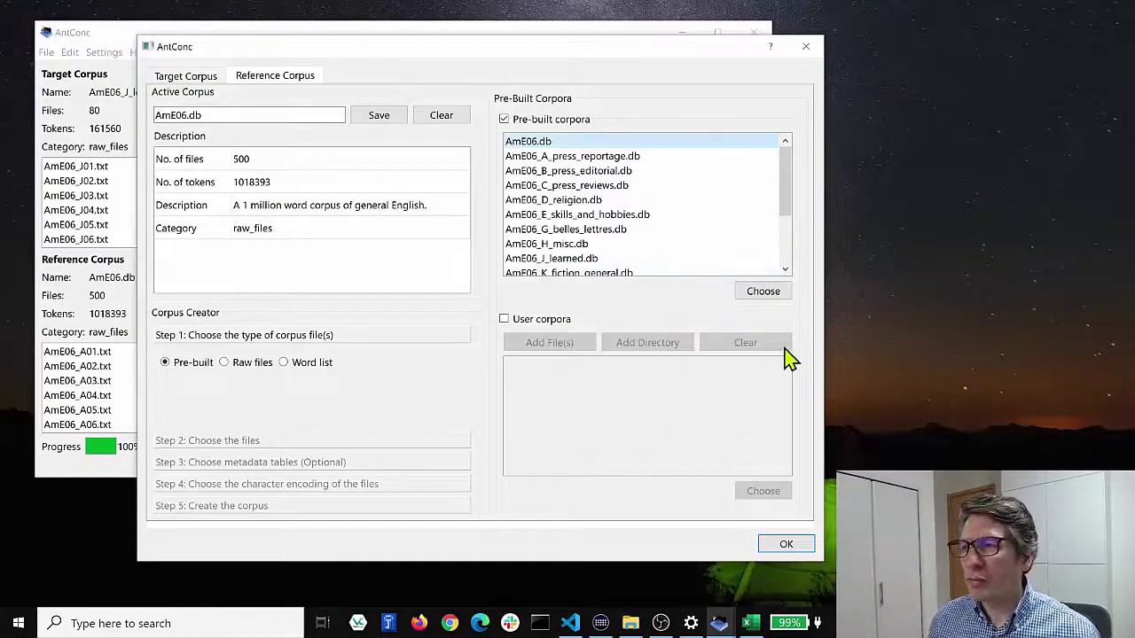
{"action": "key", "text": "Return"}
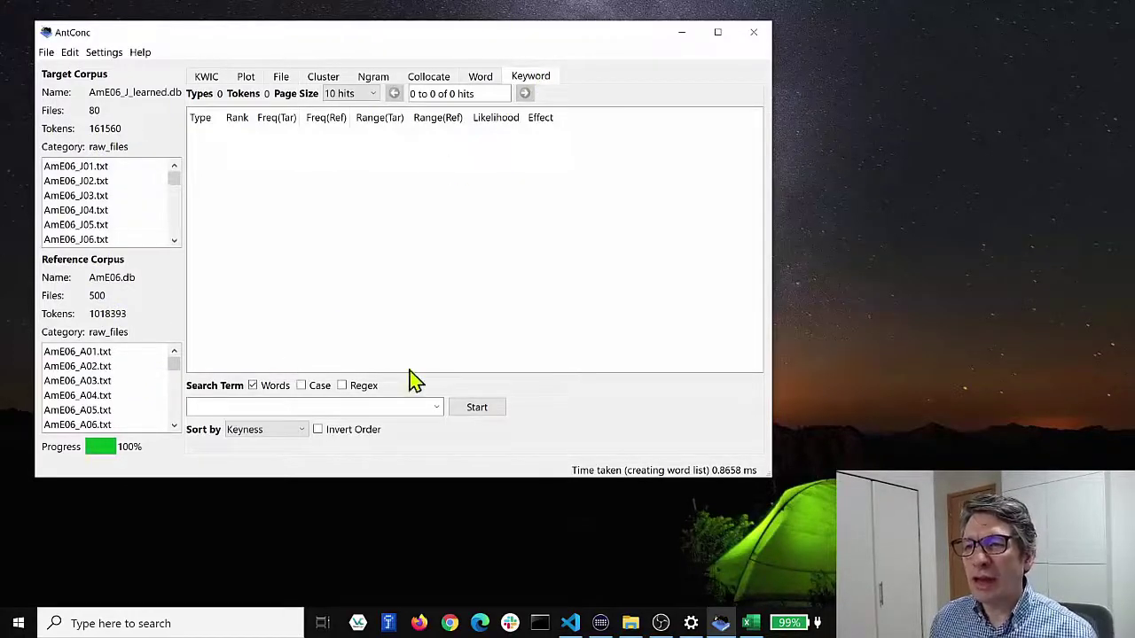
- Generate 2509 keywords against AmE06, topped by 'of' with likelihood 531.713
{"action": "left_click", "coordinate": [487, 411]}
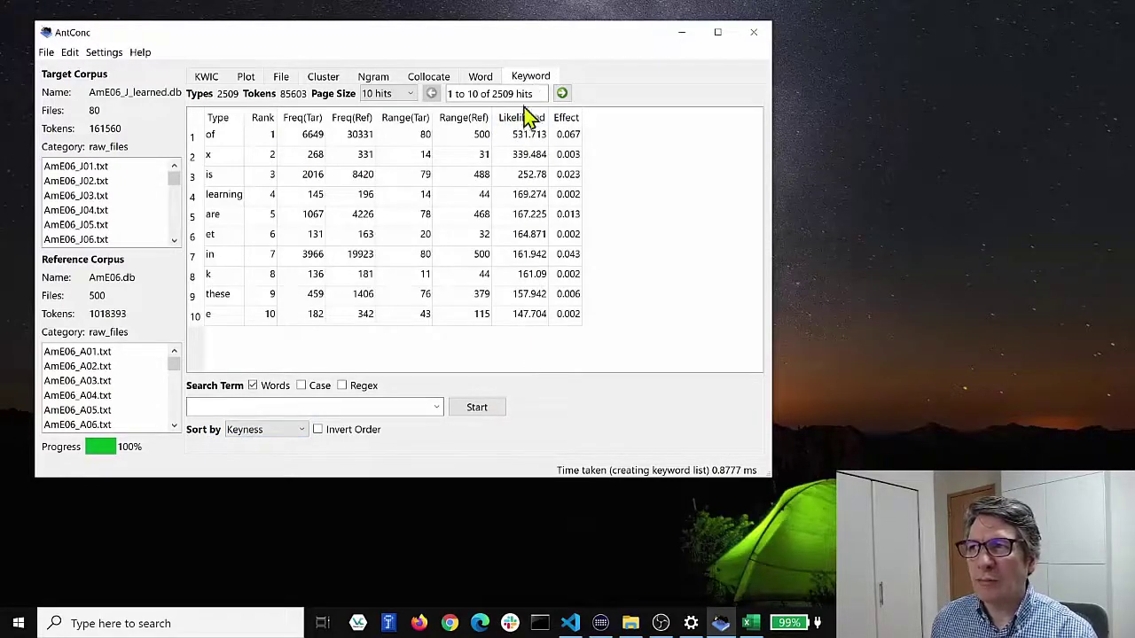
{"action": "left_click", "coordinate": [276, 432]}
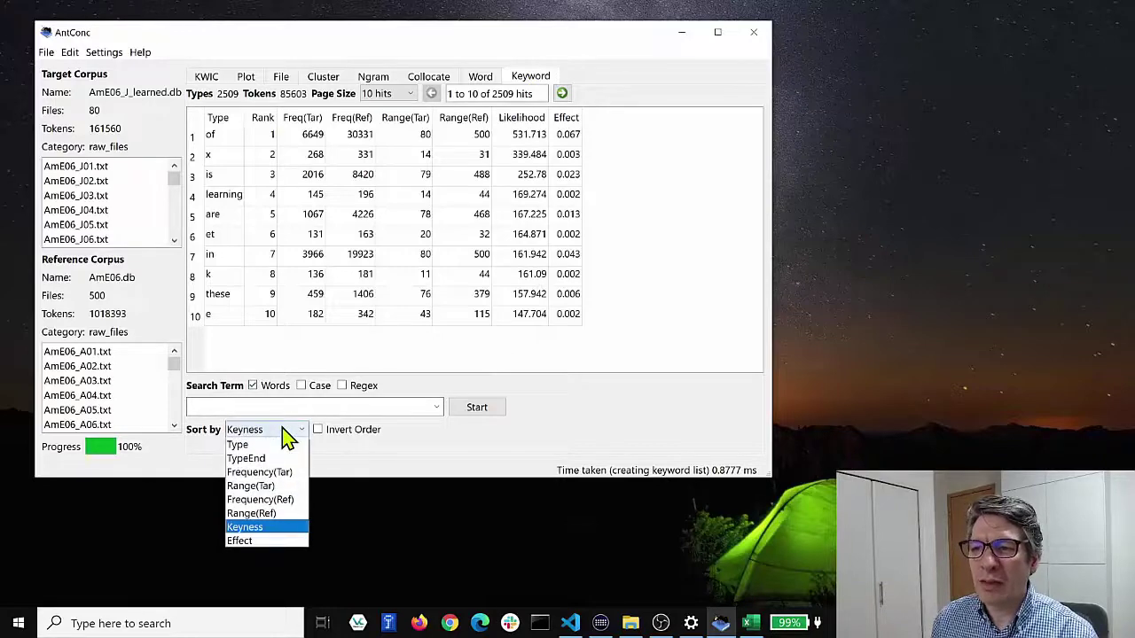
{"action": "left_click", "coordinate": [249, 541]}
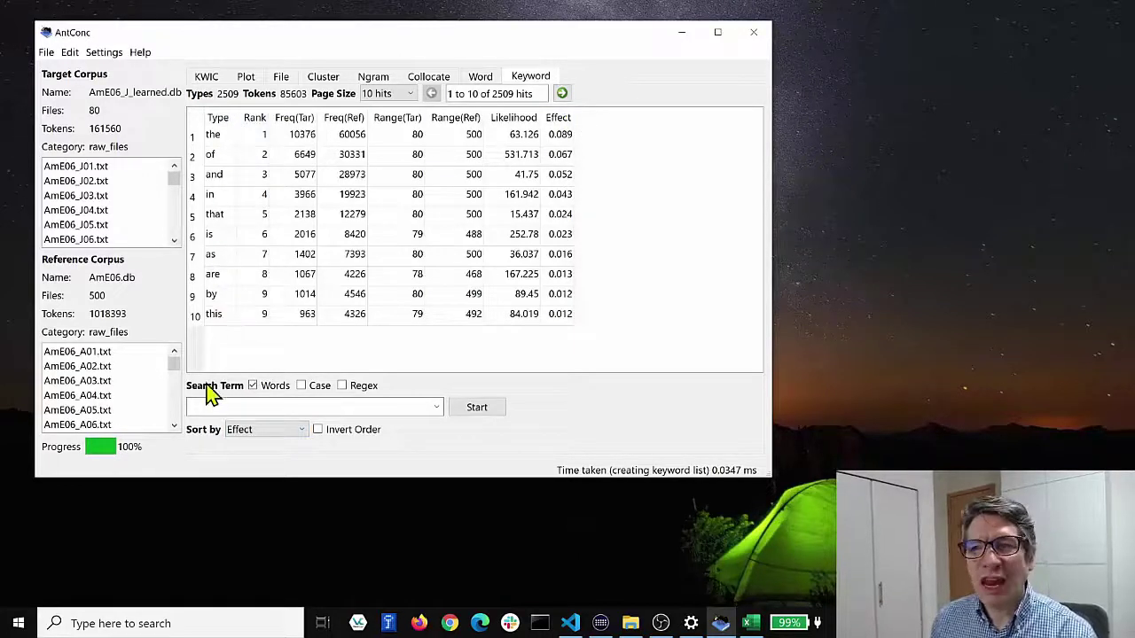
{"action": "left_click", "coordinate": [241, 432]}
{"action": "left_click", "coordinate": [248, 528]}
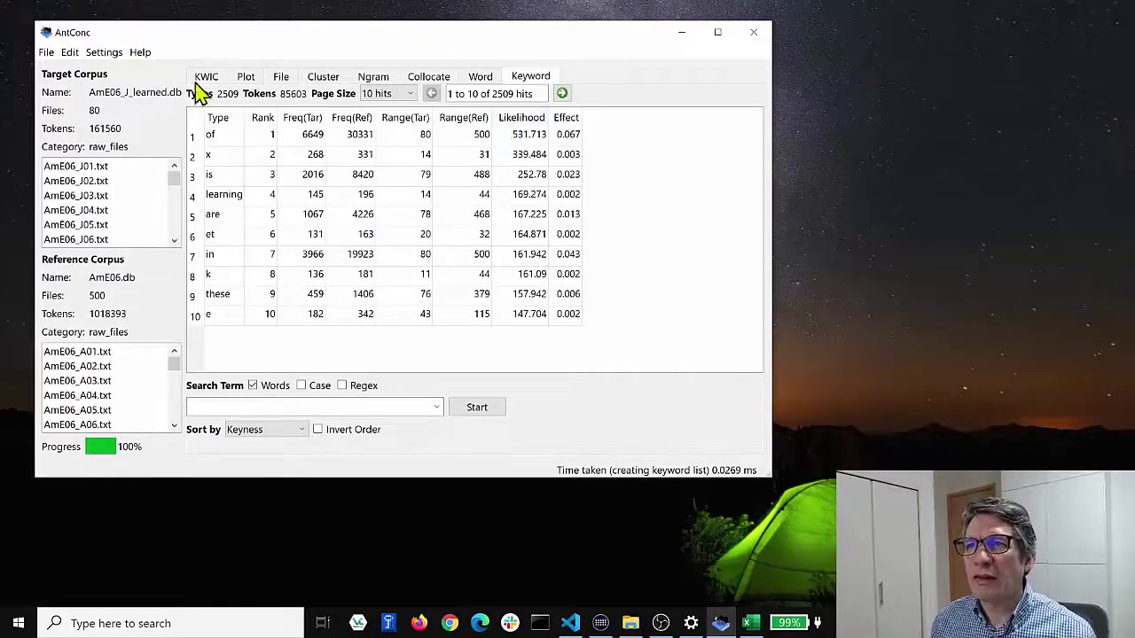
- Open Settings > Tool Settings and show the Keyword category
{"action": "left_click", "coordinate": [103, 53]}
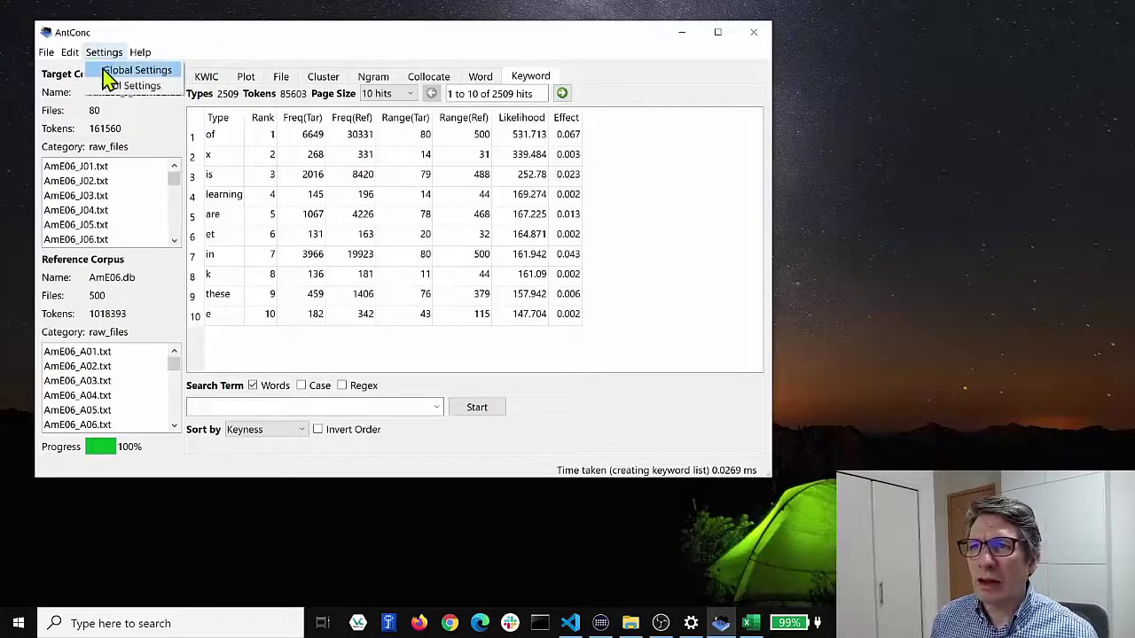
{"action": "left_click", "coordinate": [131, 86]}
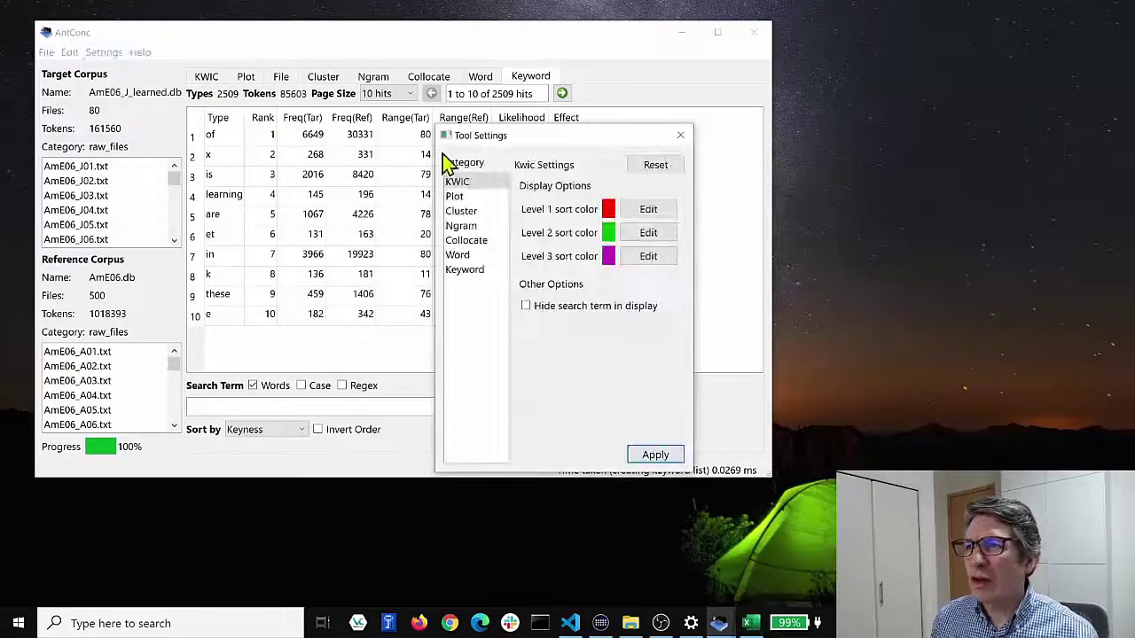
{"action": "left_click_drag", "start_coordinate": [531, 146], "coordinate": [501, 133]}
{"action": "left_click", "coordinate": [442, 256]}
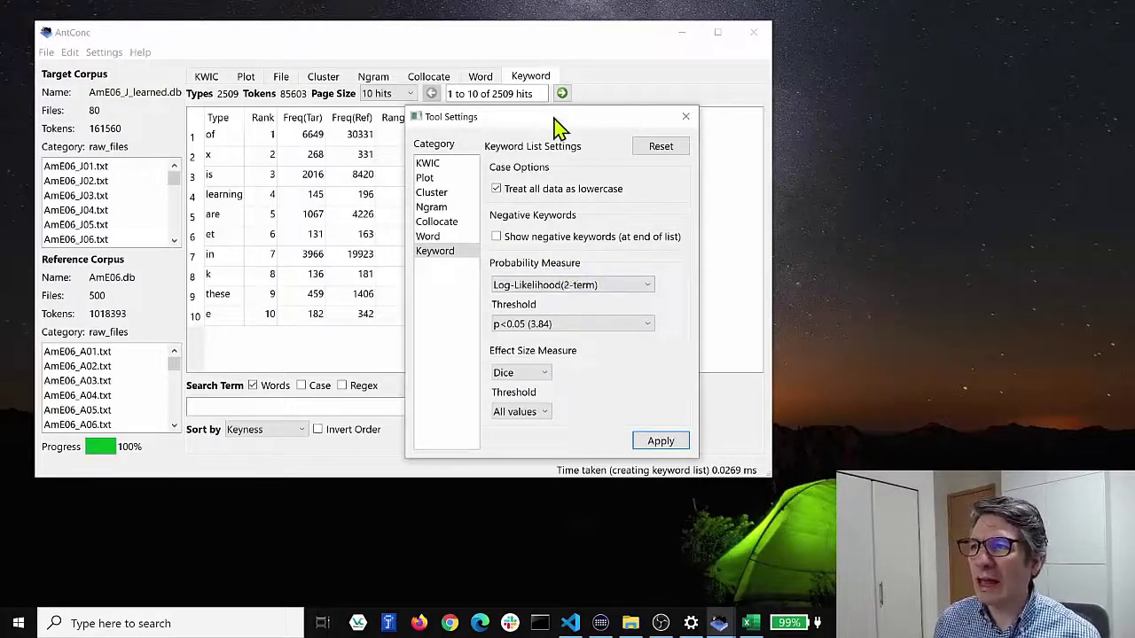
- Change the probability measure from Log-Likelihood(2-term) to TextDispersionKeyness(4-term)
{"action": "mouse_move", "coordinate": [559, 126]}
{"action": "left_mouse_down"}
{"action": "mouse_move", "coordinate": [559, 164]}
{"action": "mouse_move", "coordinate": [544, 118]}
{"action": "left_mouse_up"}
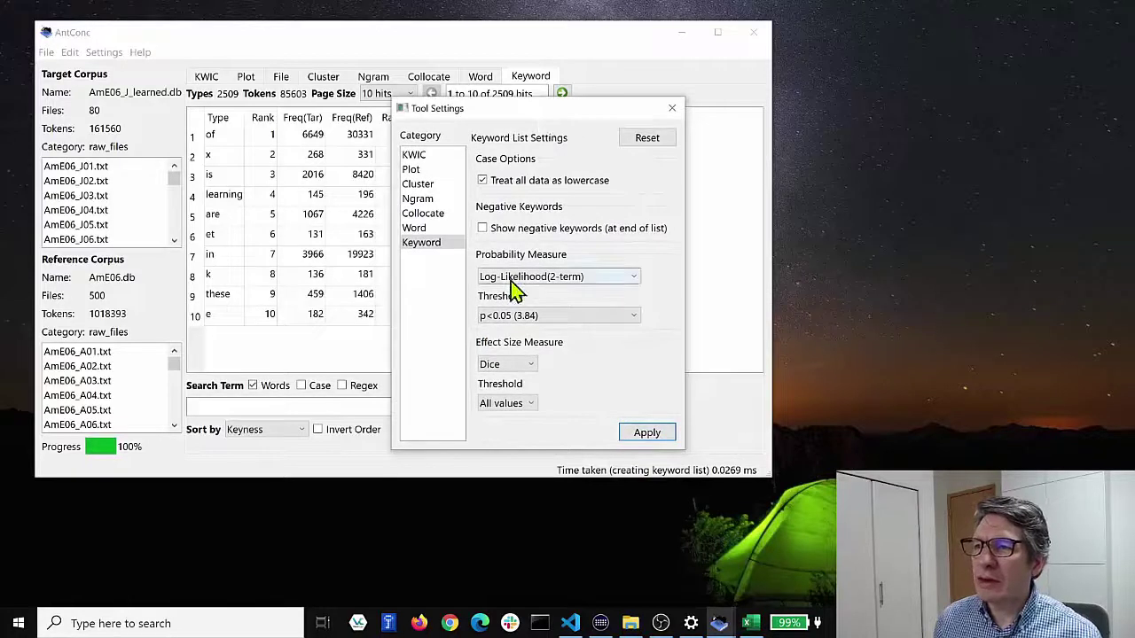
{"action": "left_click", "coordinate": [576, 278]}
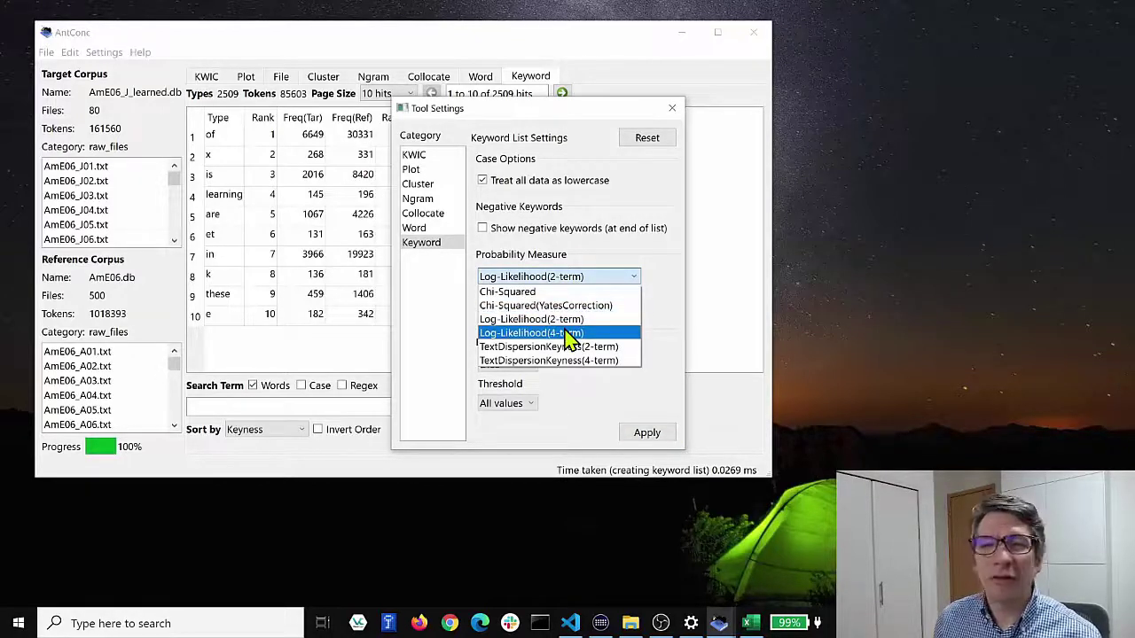
{"action": "left_click", "coordinate": [564, 319]}
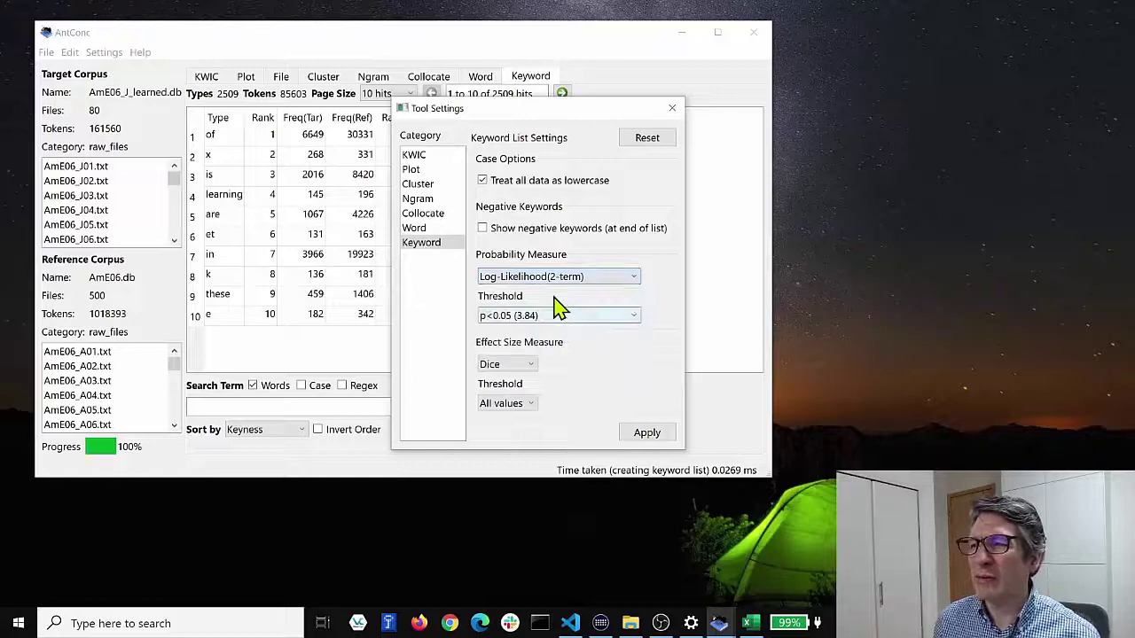
{"action": "left_click", "coordinate": [554, 278]}
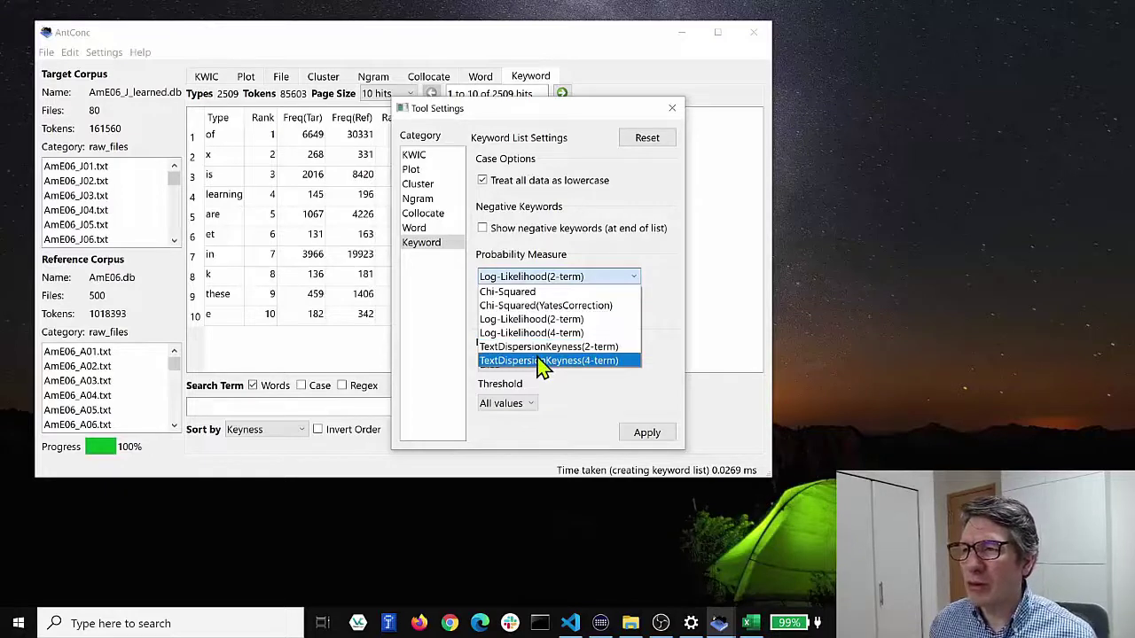
{"action": "left_click", "coordinate": [542, 361]}
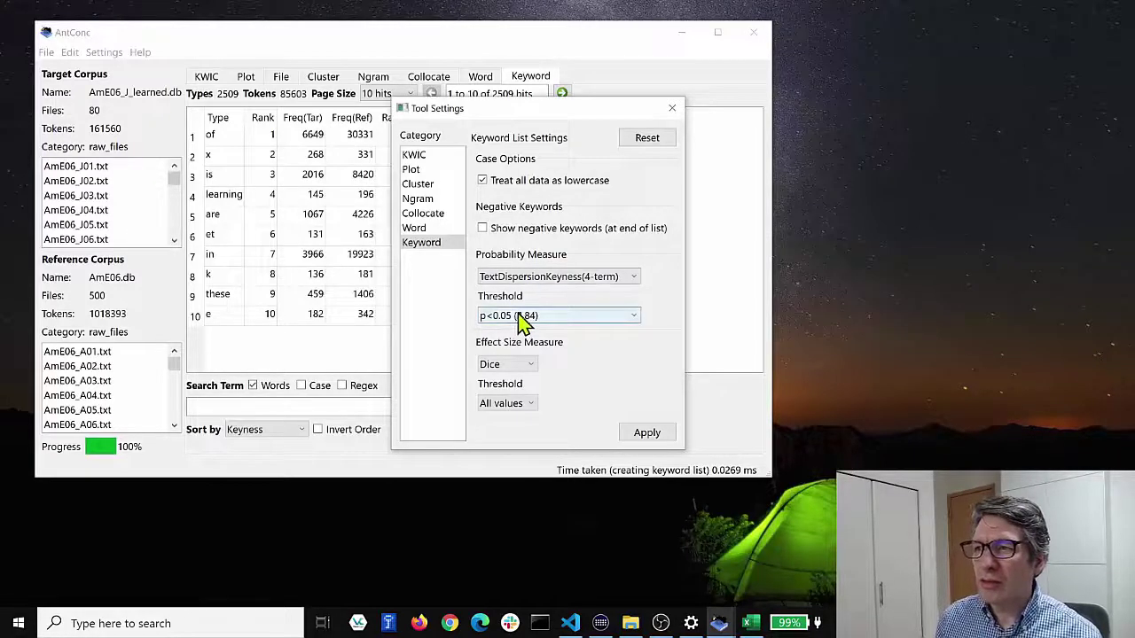
- Set threshold p<0.05 (3.84 with Bonferroni), keep Dice effect size, and apply
{"action": "left_click", "coordinate": [545, 321]}
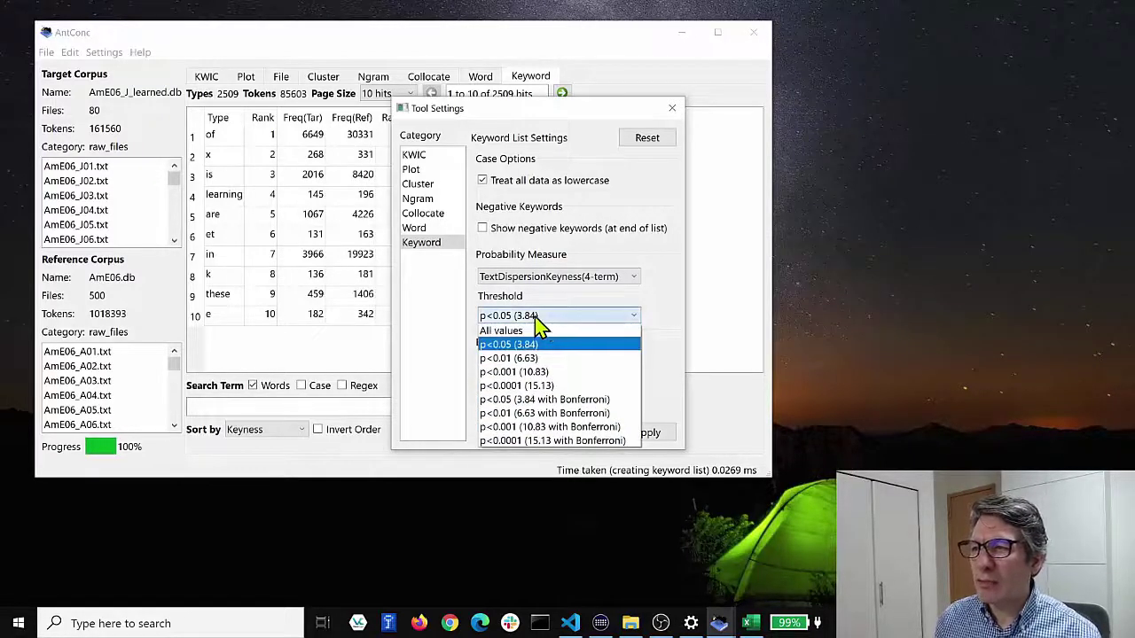
{"action": "left_click", "coordinate": [521, 401]}
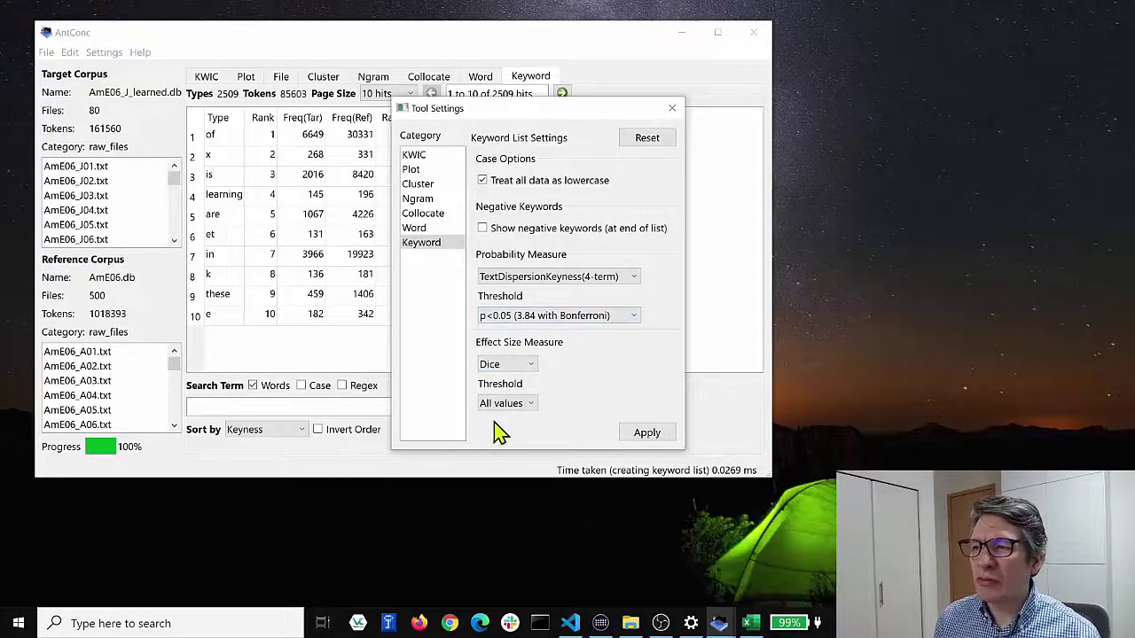
{"action": "left_click", "coordinate": [526, 367]}
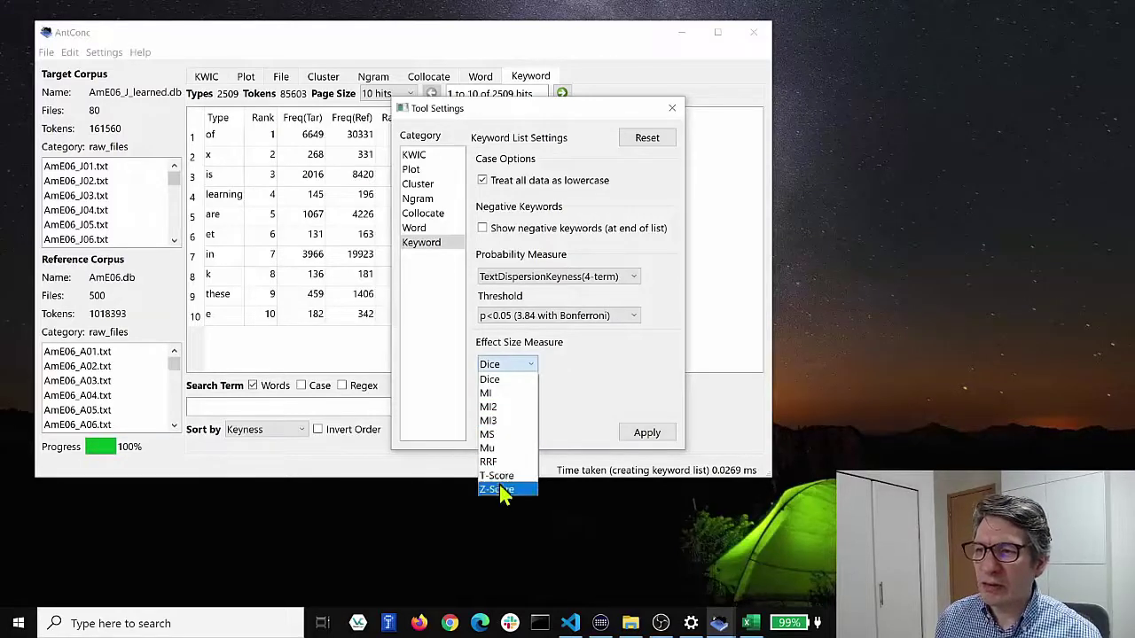
{"action": "left_click", "coordinate": [496, 378]}
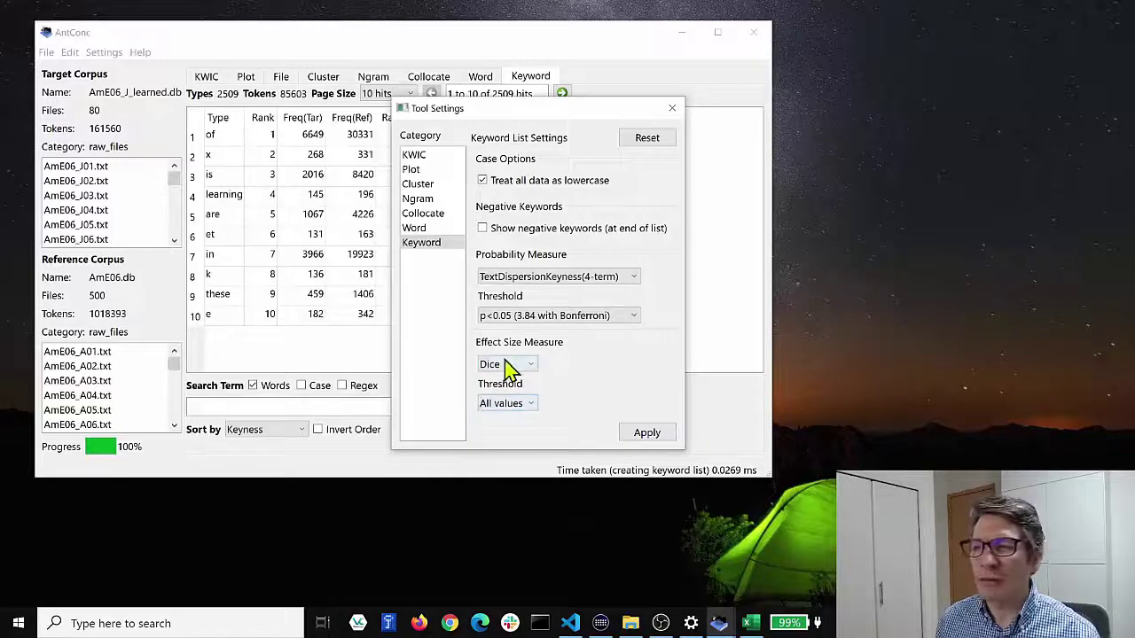
{"action": "left_click", "coordinate": [640, 438]}
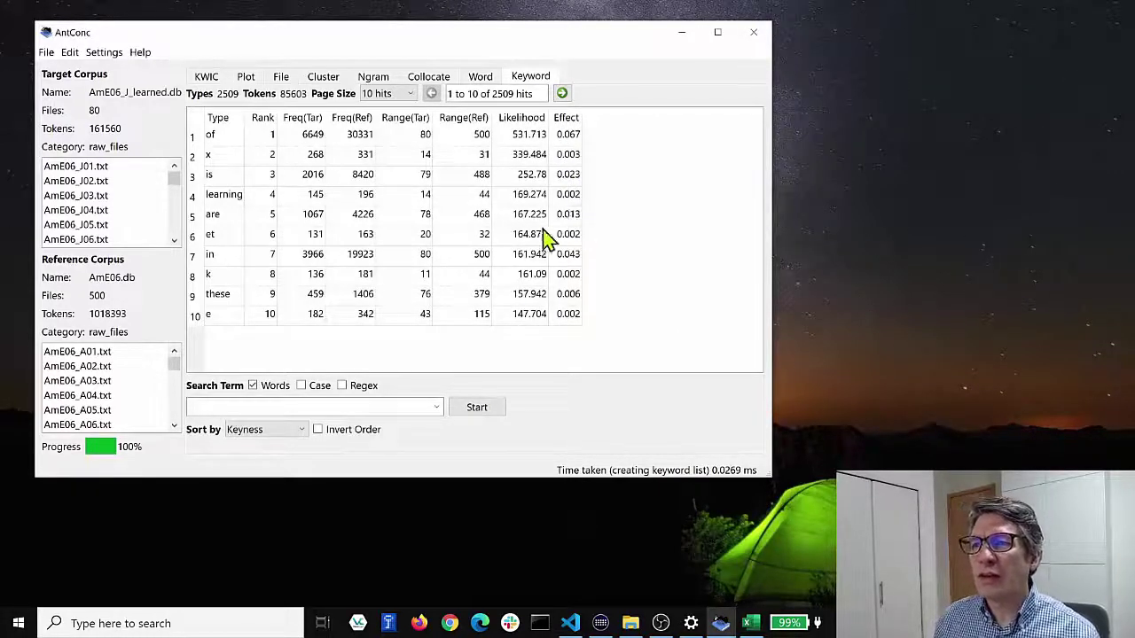
- Regenerate the keyword list: 23 types led by 'however' (39.102), 'thus' and 'study'
{"action": "left_click", "coordinate": [477, 413]}
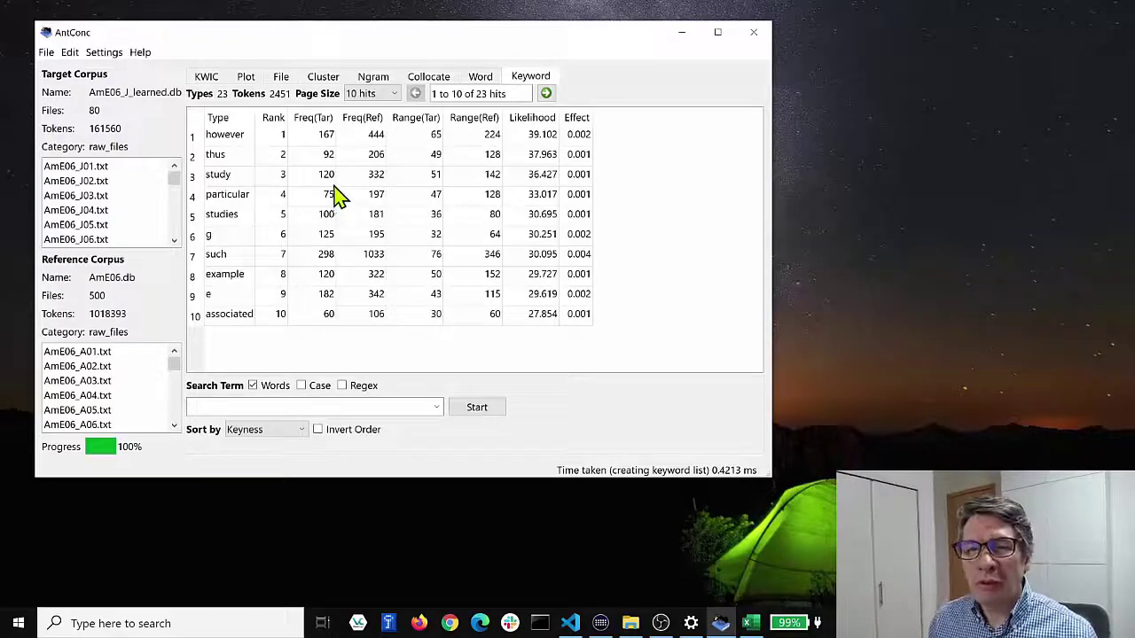
- Page through the 167 KWIC hits for 'however' and open line 7 in AmE06_J51.txt File view
{"action": "left_click", "coordinate": [228, 138]}
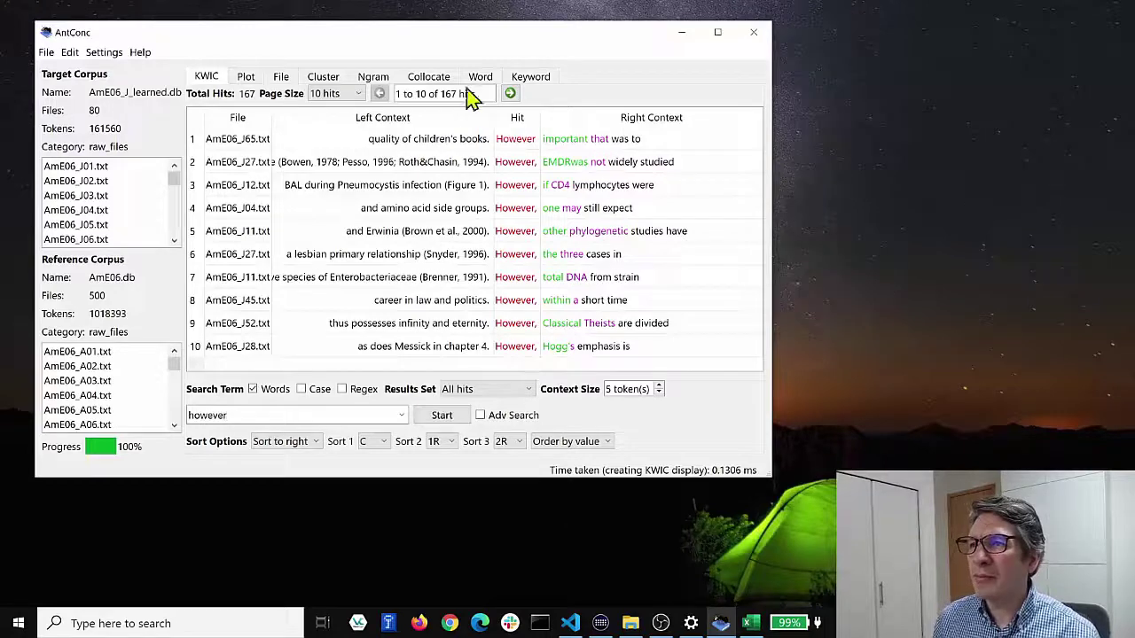
{"action": "left_click", "coordinate": [511, 93]}
{"action": "left_click", "coordinate": [510, 93]}
{"action": "left_click", "coordinate": [510, 93]}
{"action": "left_click", "coordinate": [510, 93]}
{"action": "left_click", "coordinate": [510, 94]}
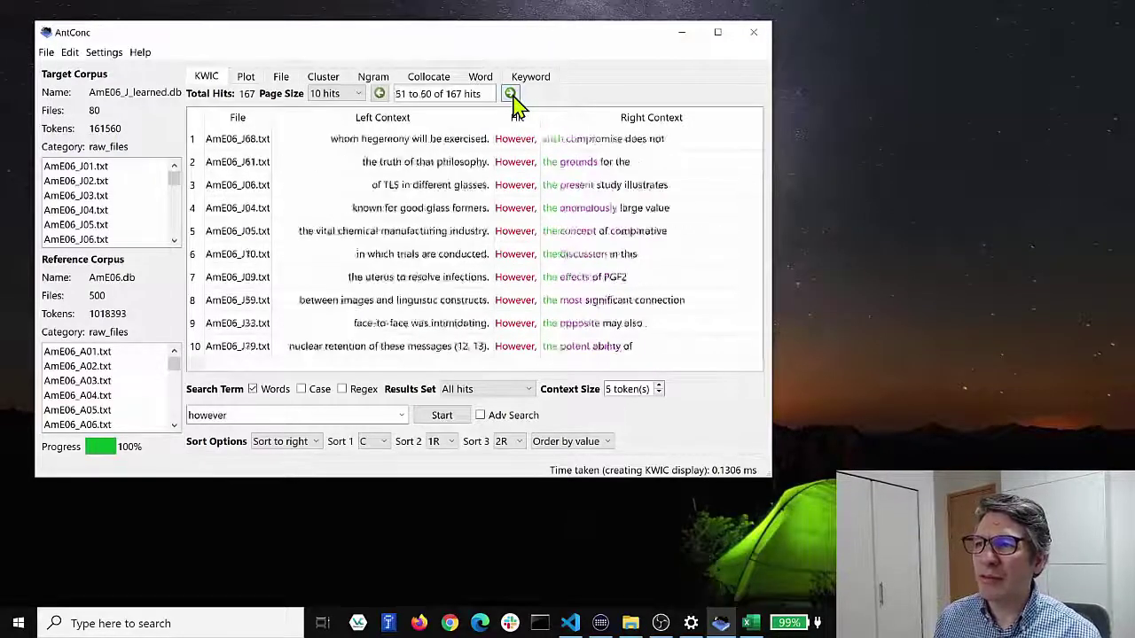
{"action": "left_click", "coordinate": [510, 94]}
{"action": "left_click", "coordinate": [511, 93]}
{"action": "left_click", "coordinate": [511, 93]}
{"action": "left_click", "coordinate": [510, 93]}
{"action": "left_click", "coordinate": [511, 93]}
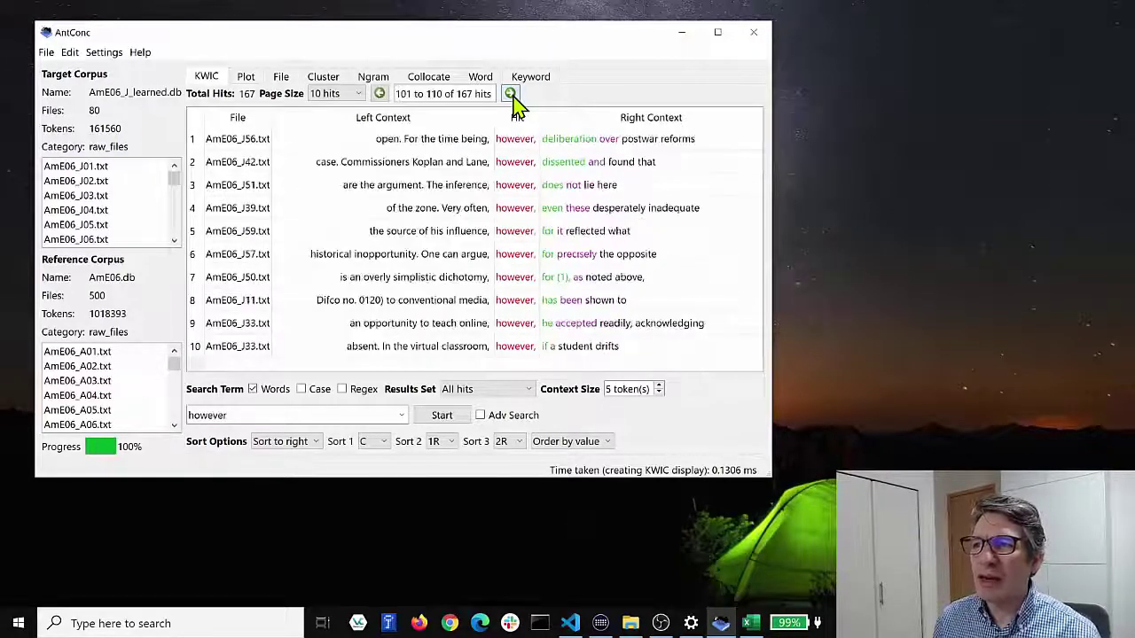
{"action": "left_click", "coordinate": [379, 93]}
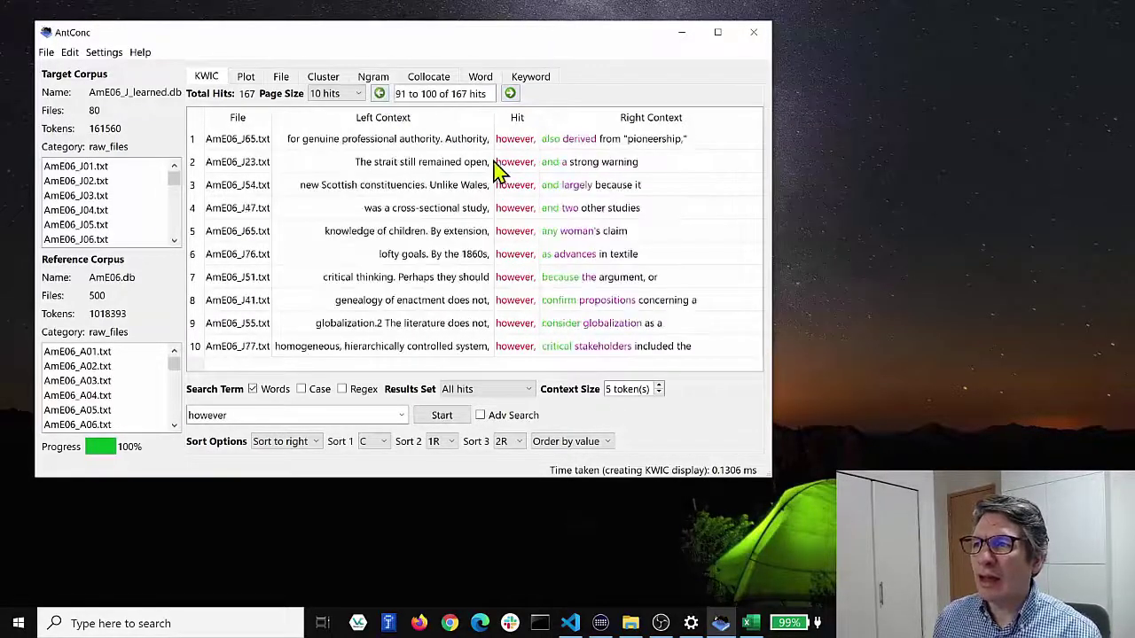
{"action": "left_click", "coordinate": [522, 285]}
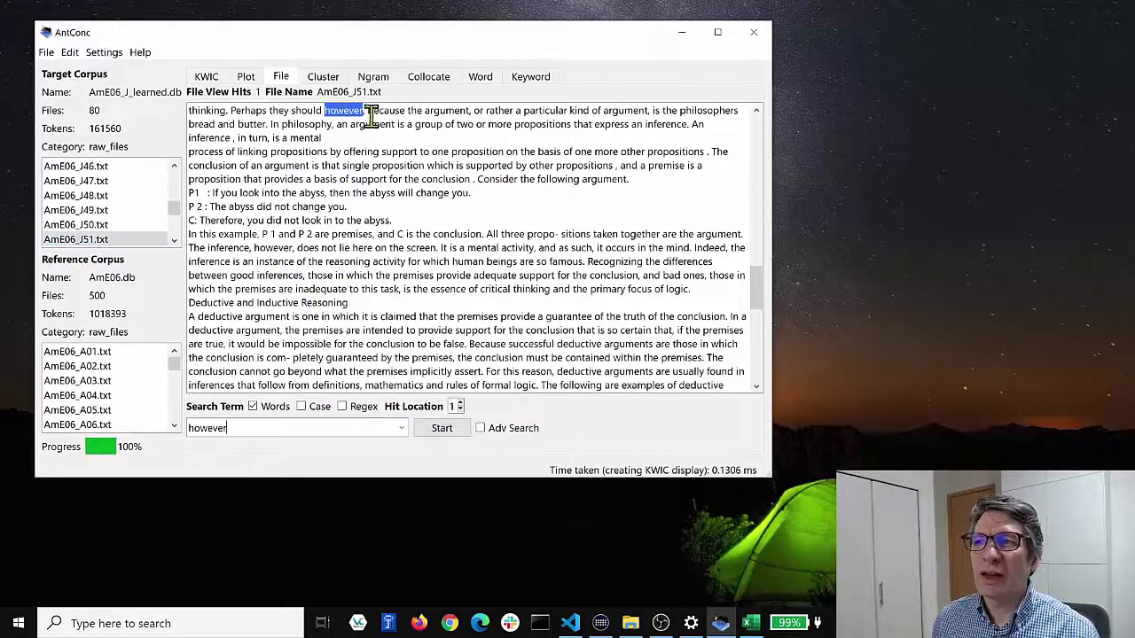
- Set the Keyword page size to All hits and select the entire 23-keyword table
{"action": "left_click", "coordinate": [539, 78]}
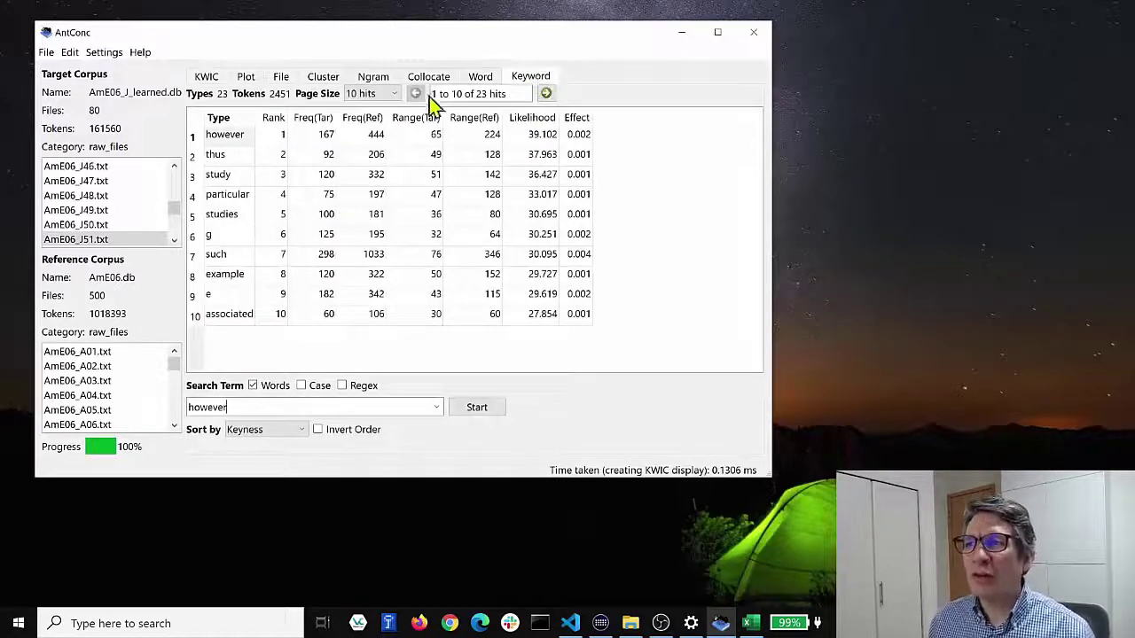
{"action": "left_click", "coordinate": [380, 94]}
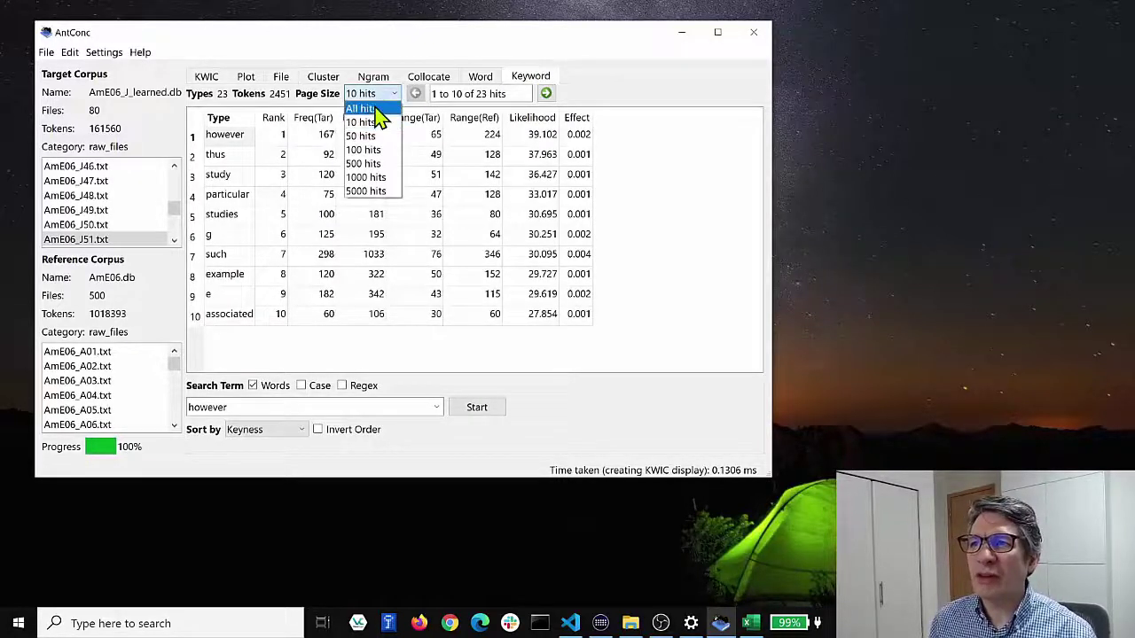
{"action": "left_click", "coordinate": [363, 188]}
{"action": "mouse_move", "coordinate": [752, 147]}
{"action": "left_mouse_down"}
{"action": "mouse_move", "coordinate": [775, 319]}
{"action": "mouse_move", "coordinate": [734, 145]}
{"action": "left_mouse_up"}
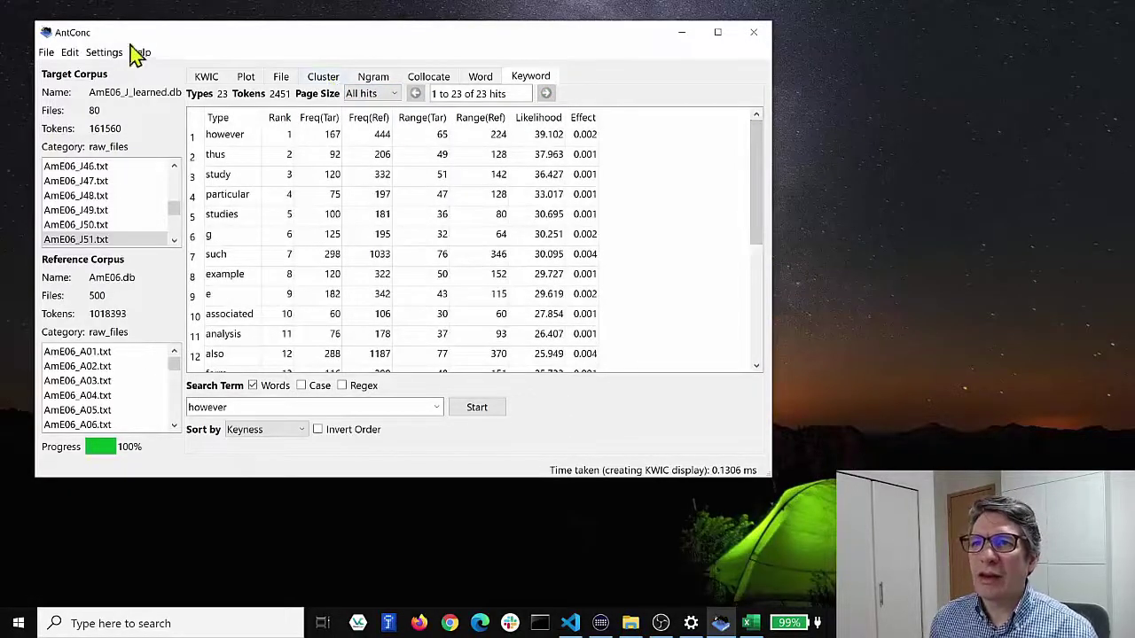
{"action": "left_click", "coordinate": [195, 120]}
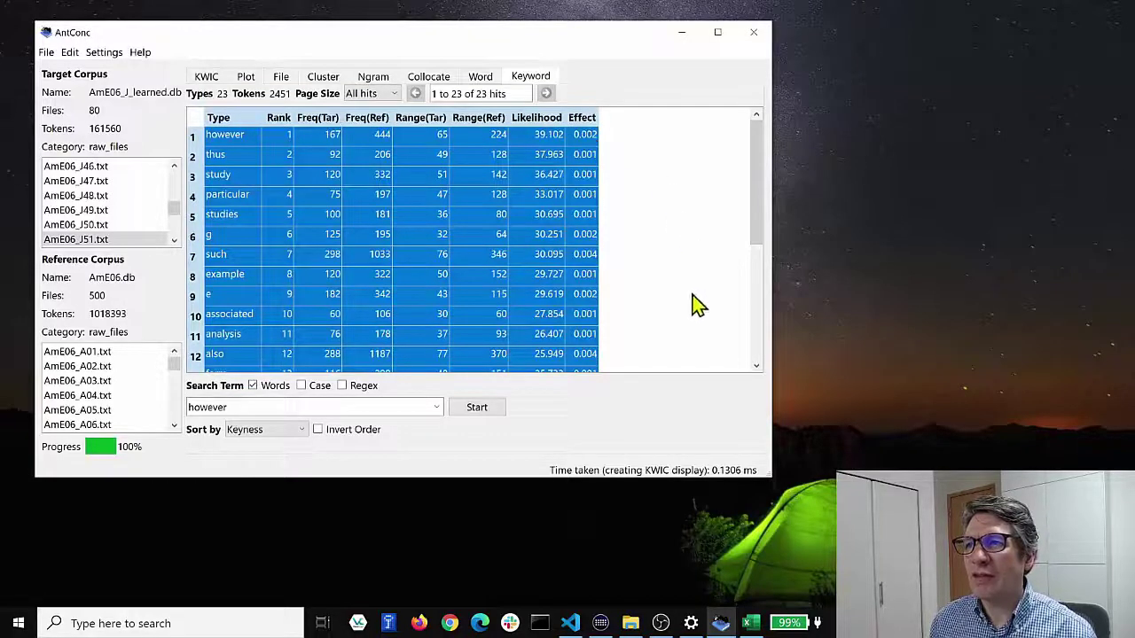
- Select the keyword rows particular, studies, example and associated (ranks 4, 5, 8, 10)
{"action": "left_click", "coordinate": [201, 200]}
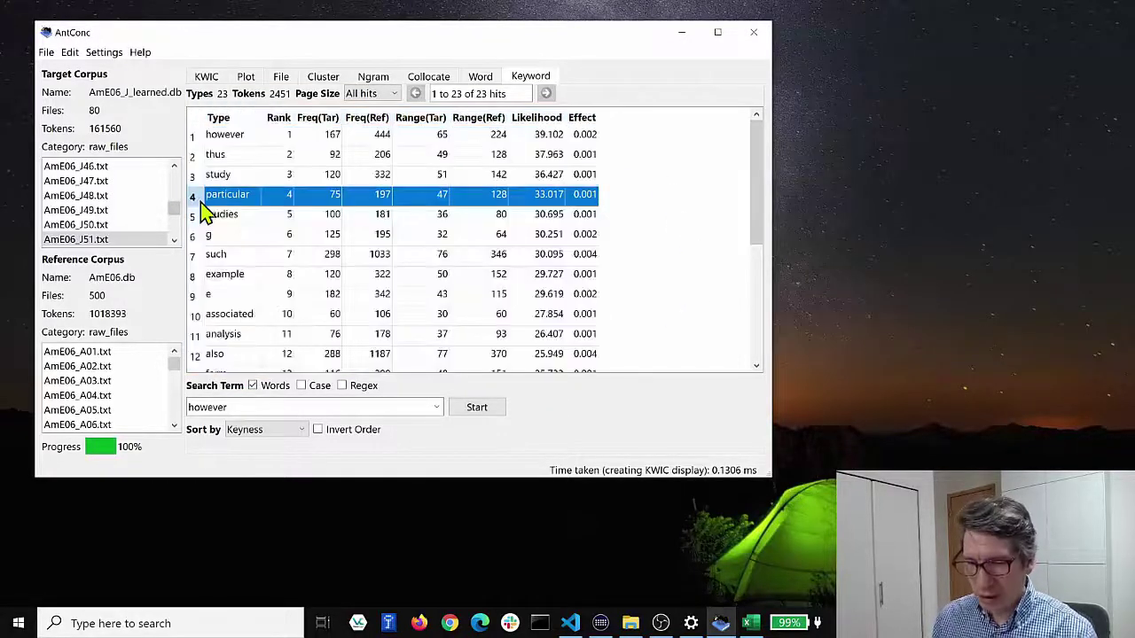
{"action": "left_click", "coordinate": [192, 218], "text": "shift"}
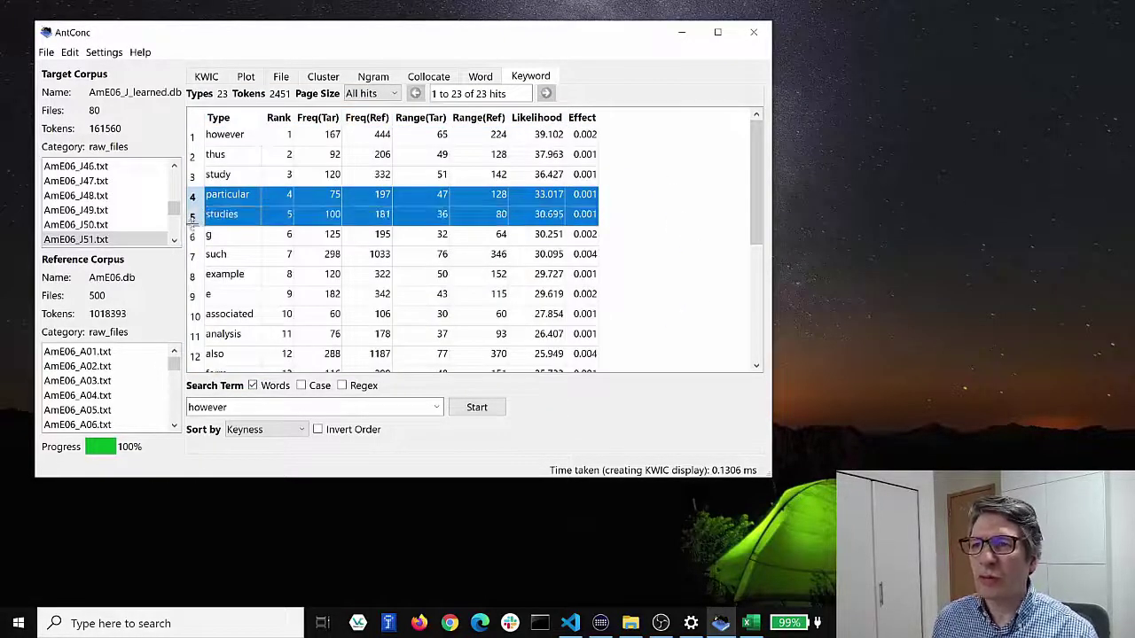
{"action": "left_click", "coordinate": [197, 276], "text": "ctrl"}
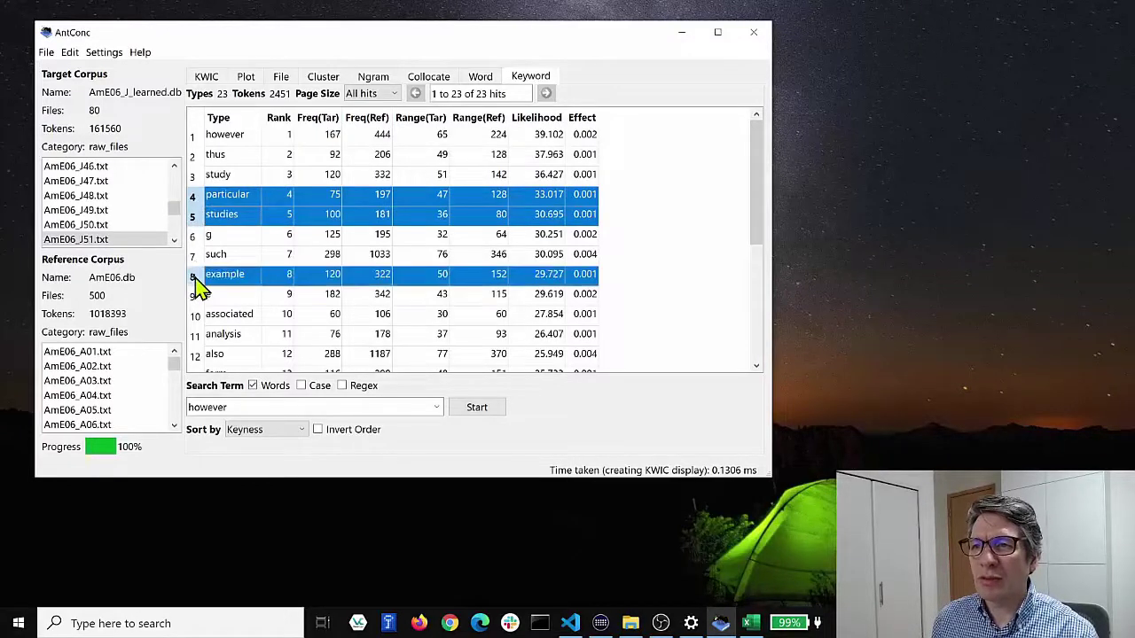
{"action": "left_click", "coordinate": [194, 316], "text": "ctrl"}
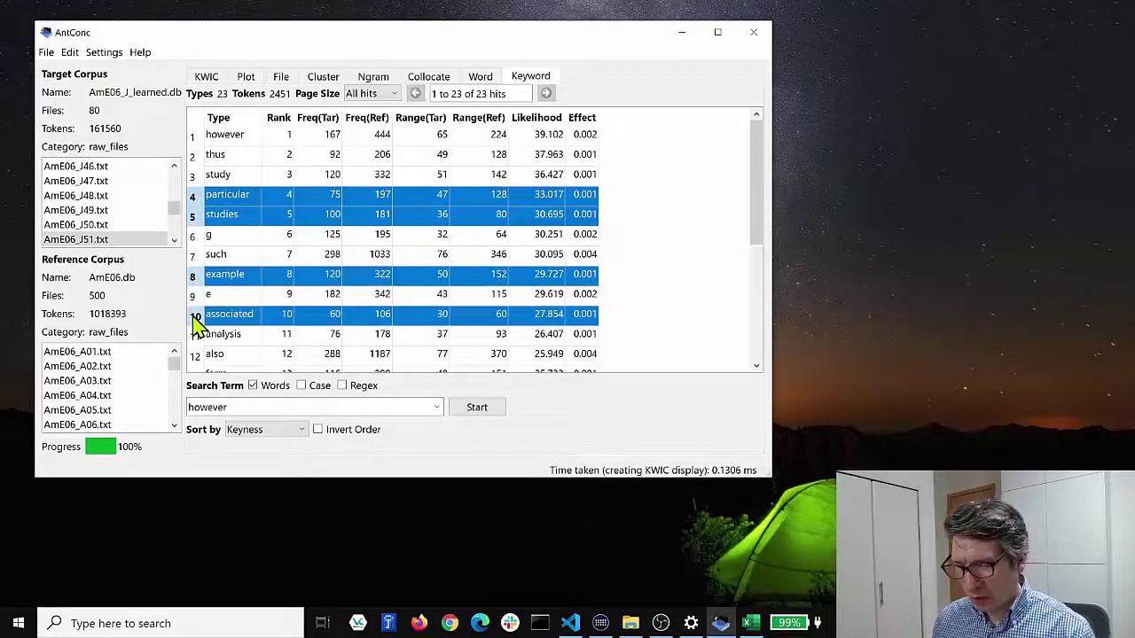
- Paste the four keyword rows with headers into a new Excel workbook at D6, then reselect AntConc's full table
{"action": "left_click", "coordinate": [750, 622]}
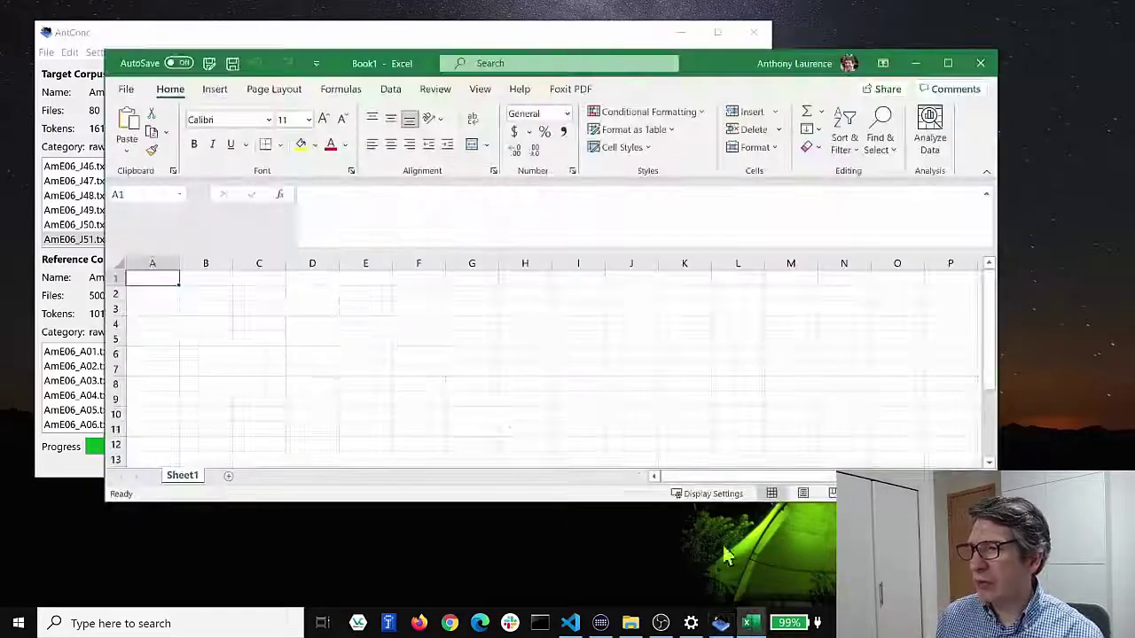
{"action": "left_click", "coordinate": [310, 354]}
{"action": "key", "text": "ctrl+v"}
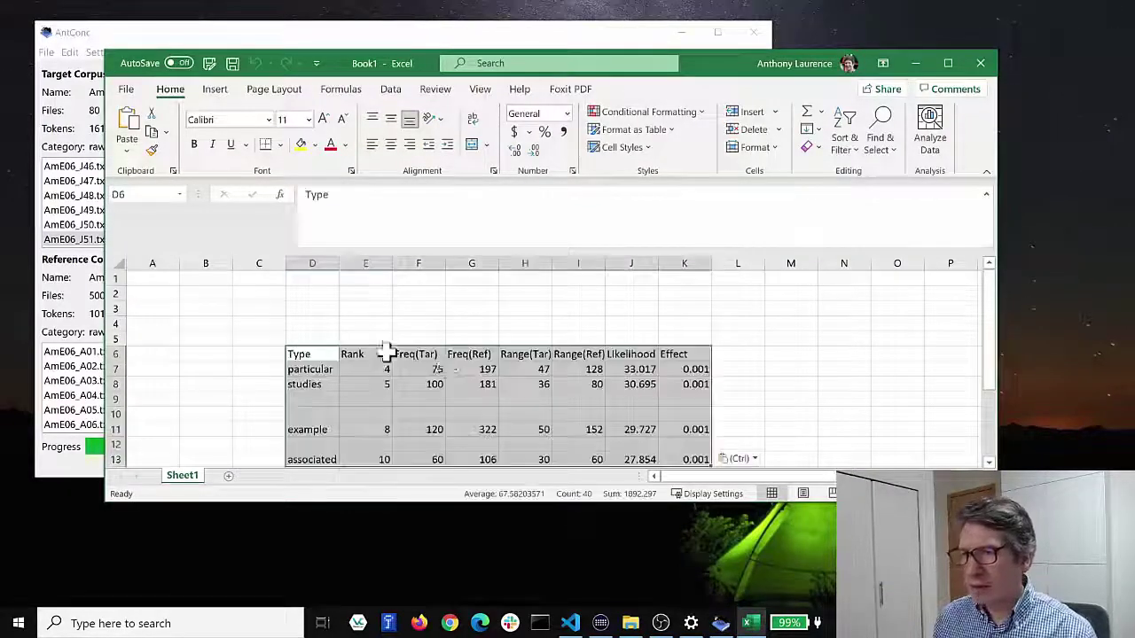
{"action": "scroll", "coordinate": [633, 319], "scroll_direction": "down", "scroll_amount": 2}
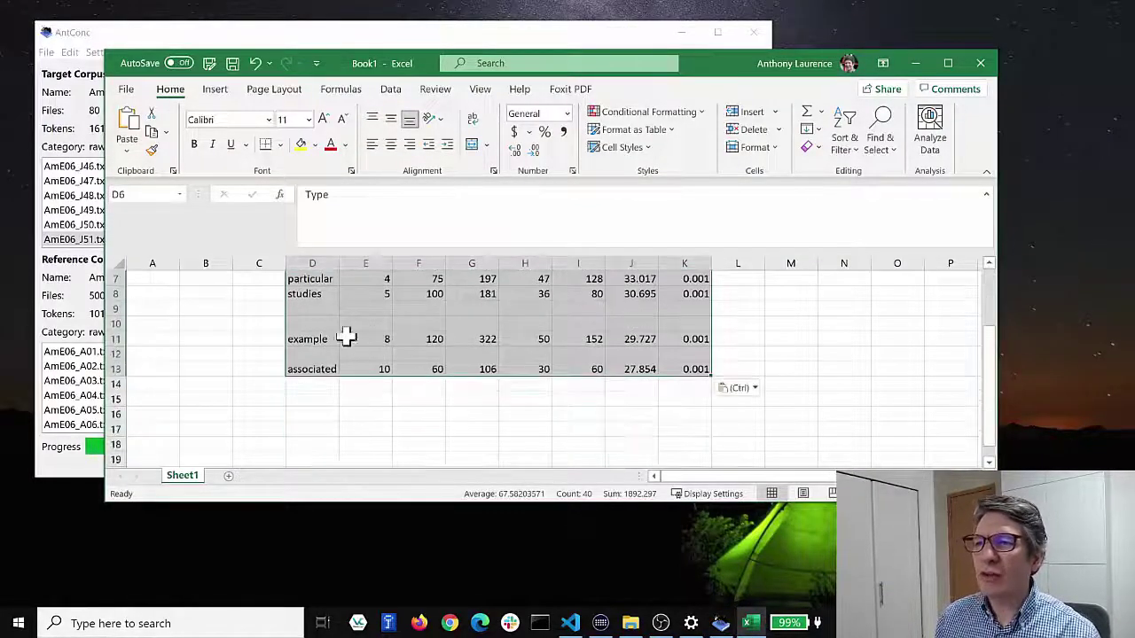
{"action": "scroll", "coordinate": [259, 352], "scroll_direction": "up", "scroll_amount": 1}
{"action": "left_click", "coordinate": [256, 353]}
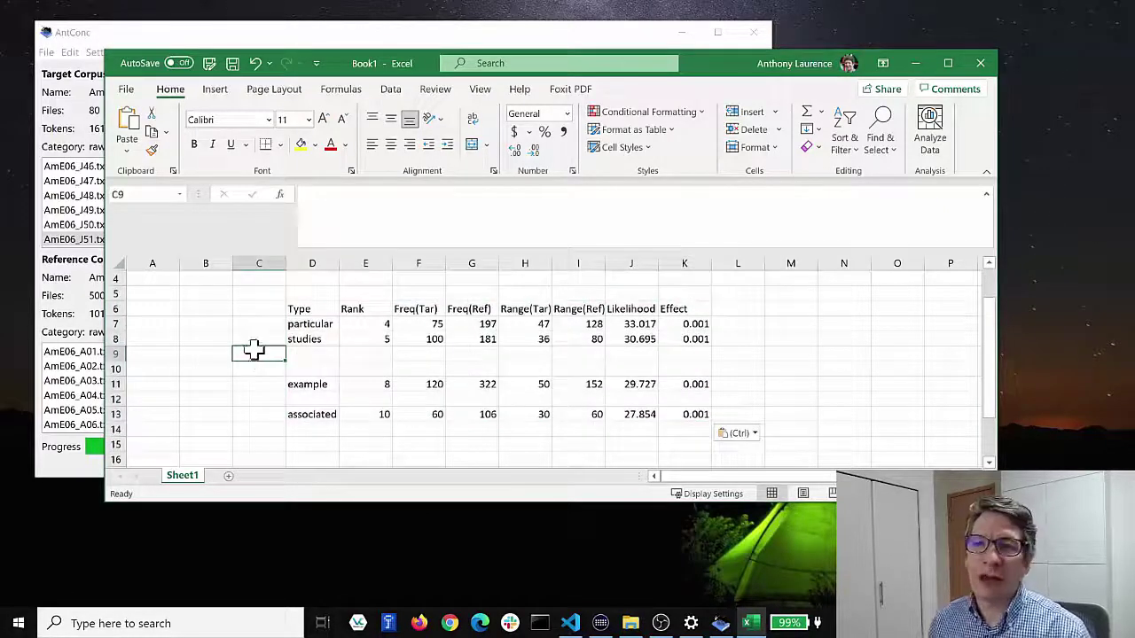
{"action": "left_click", "coordinate": [319, 38]}
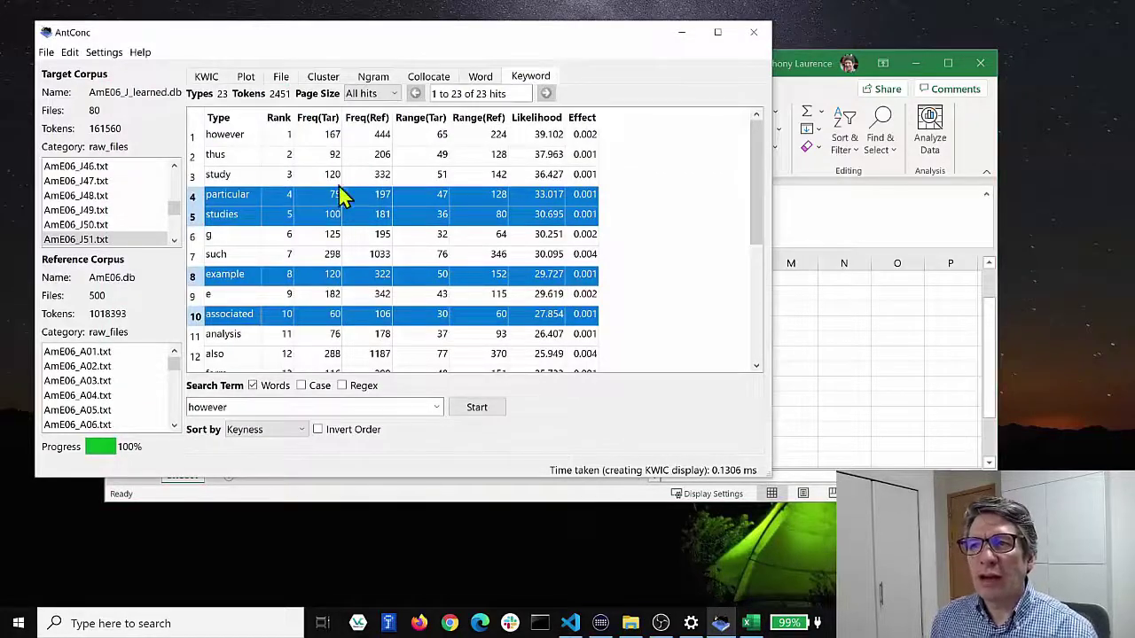
{"action": "left_click", "coordinate": [199, 122]}
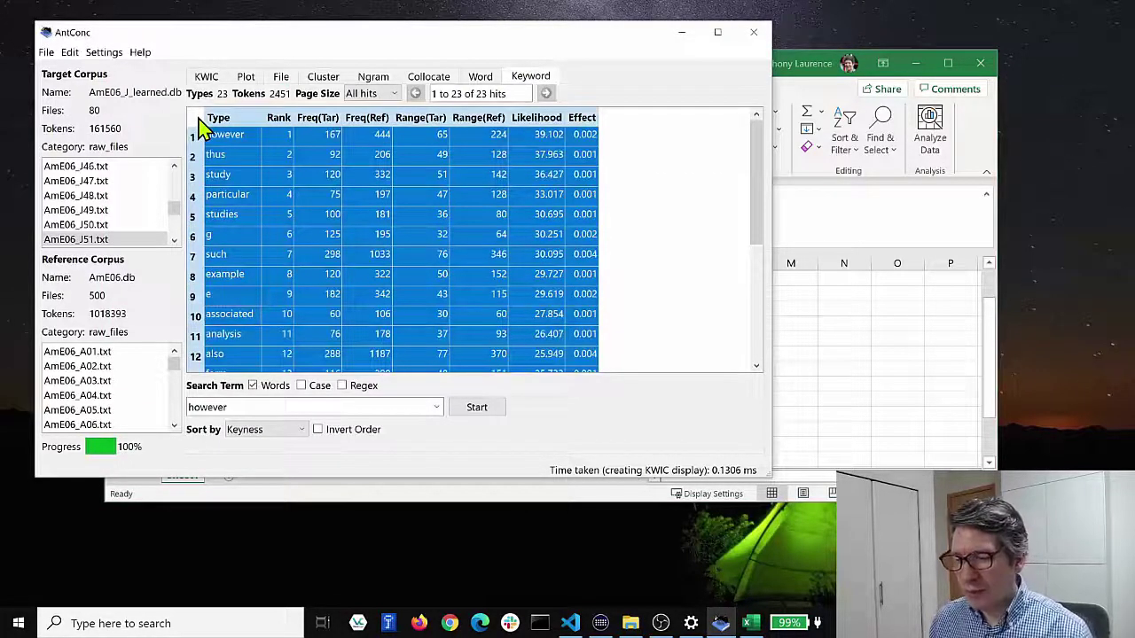
- Clear the Excel sheet and paste the full 23-keyword table starting at cell E6
{"action": "left_click", "coordinate": [892, 292]}
{"action": "left_click", "coordinate": [618, 348]}
{"action": "key", "text": "ctrl+a"}
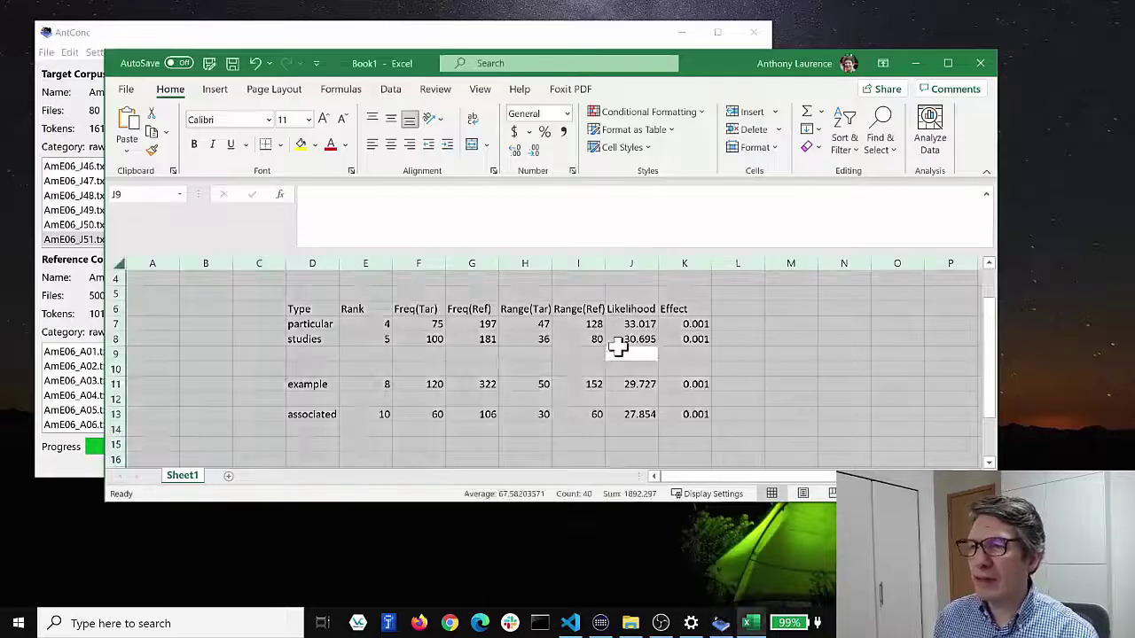
{"action": "key", "text": "Delete"}
{"action": "left_click", "coordinate": [344, 312]}
{"action": "key", "text": "ctrl+v"}
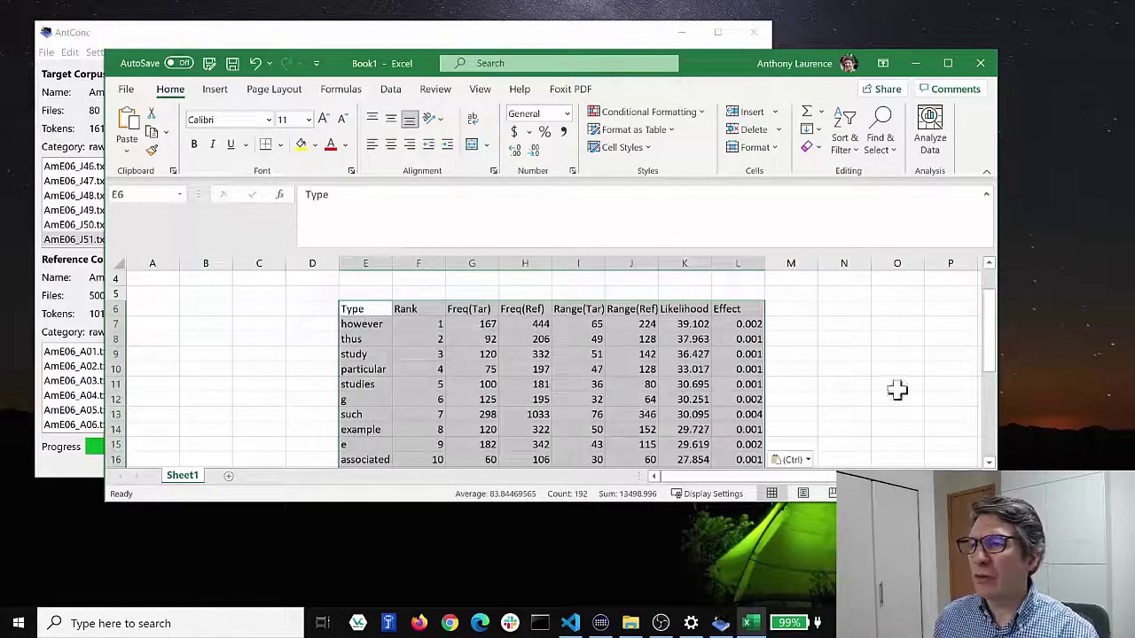
{"action": "mouse_move", "coordinate": [991, 320]}
{"action": "left_mouse_down"}
{"action": "mouse_move", "coordinate": [986, 363]}
{"action": "mouse_move", "coordinate": [990, 304]}
{"action": "left_mouse_up"}
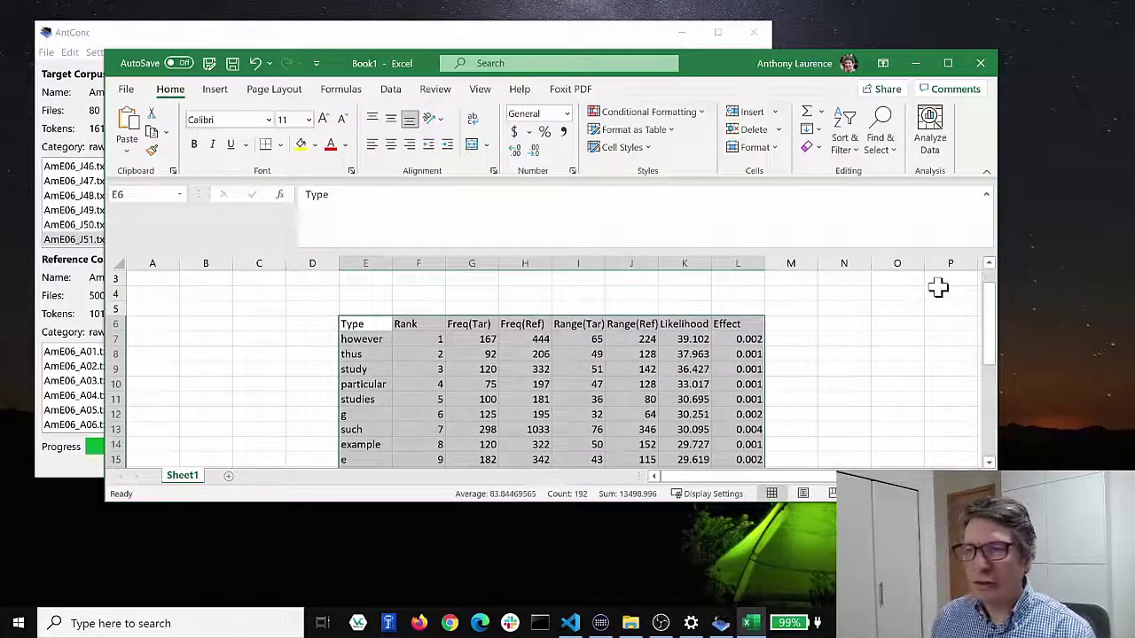
{"action": "left_click", "coordinate": [501, 35]}
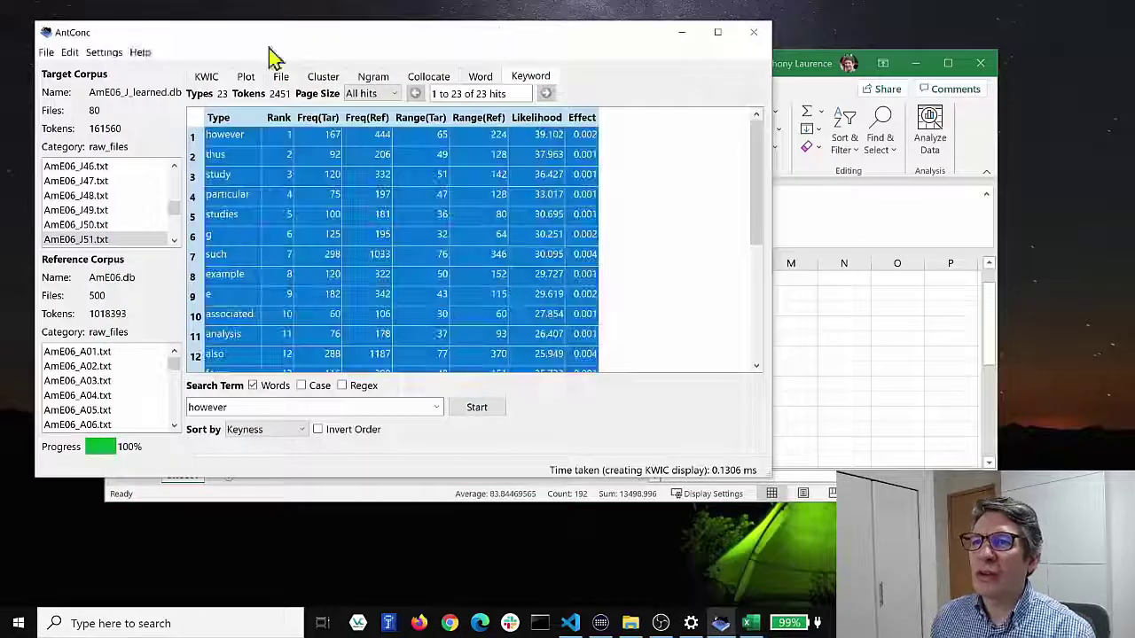
- Save the current keyword results as keyword_results.txt in the corpora folder
{"action": "left_click", "coordinate": [49, 53]}
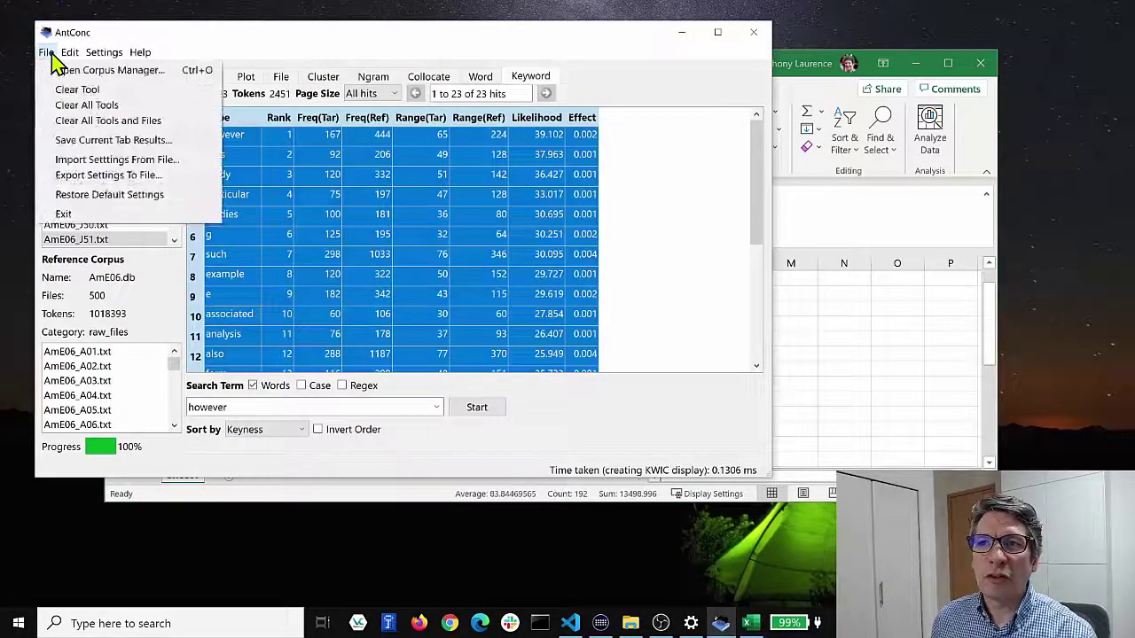
{"action": "left_click", "coordinate": [99, 142]}
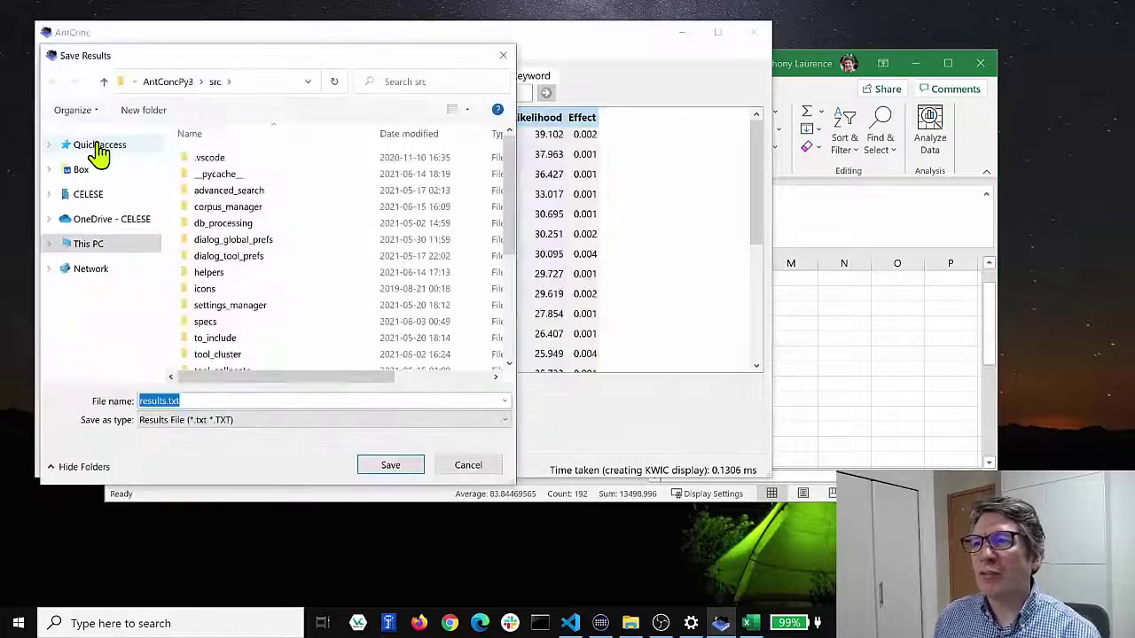
{"action": "left_click", "coordinate": [168, 81]}
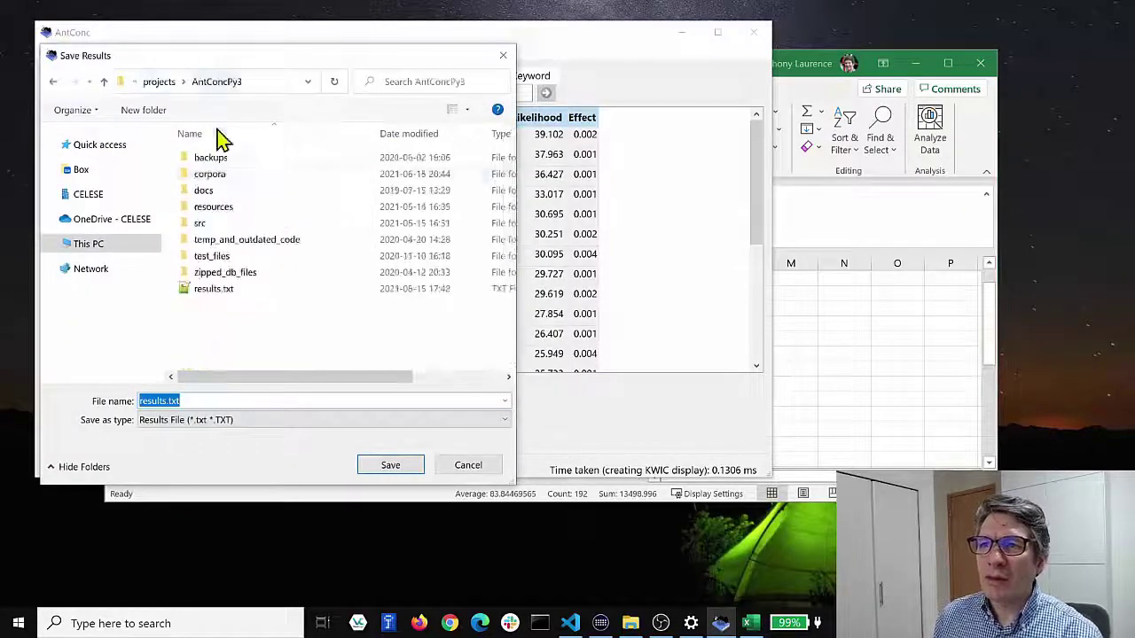
{"action": "double_click", "coordinate": [217, 177]}
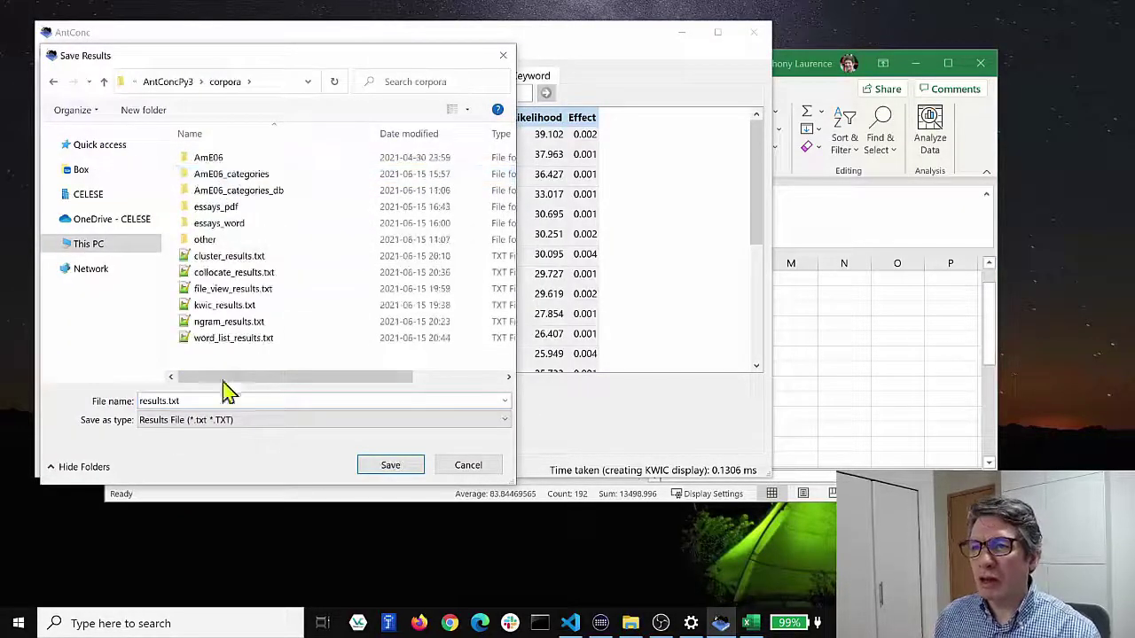
{"action": "double_click", "coordinate": [190, 398]}
{"action": "type", "text": "keyword_"}
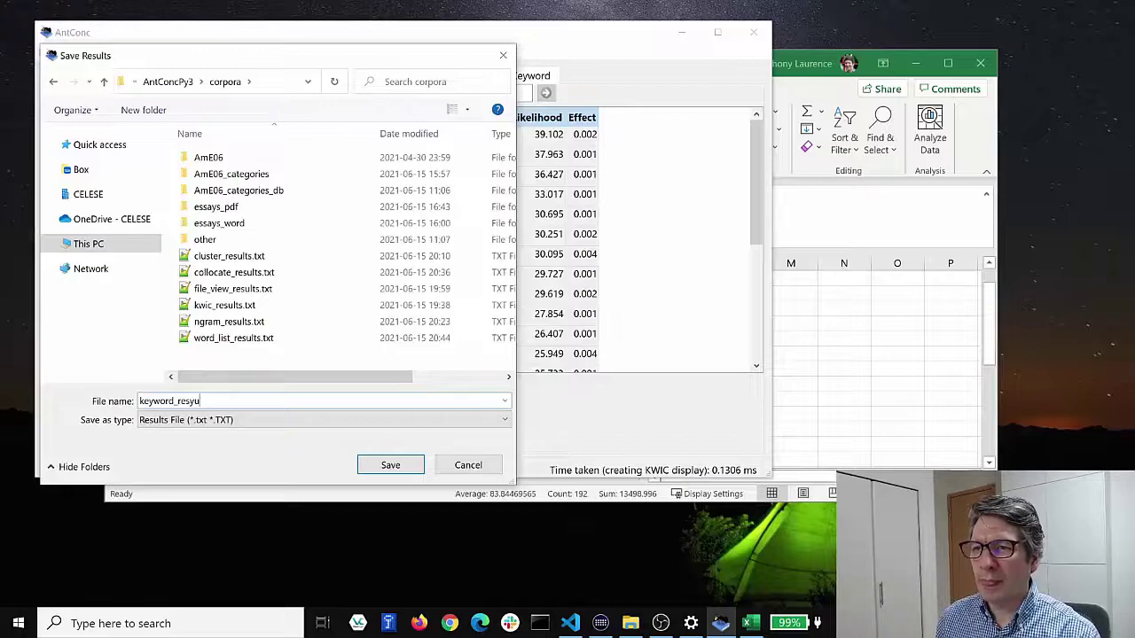
{"action": "key", "text": "Return"}
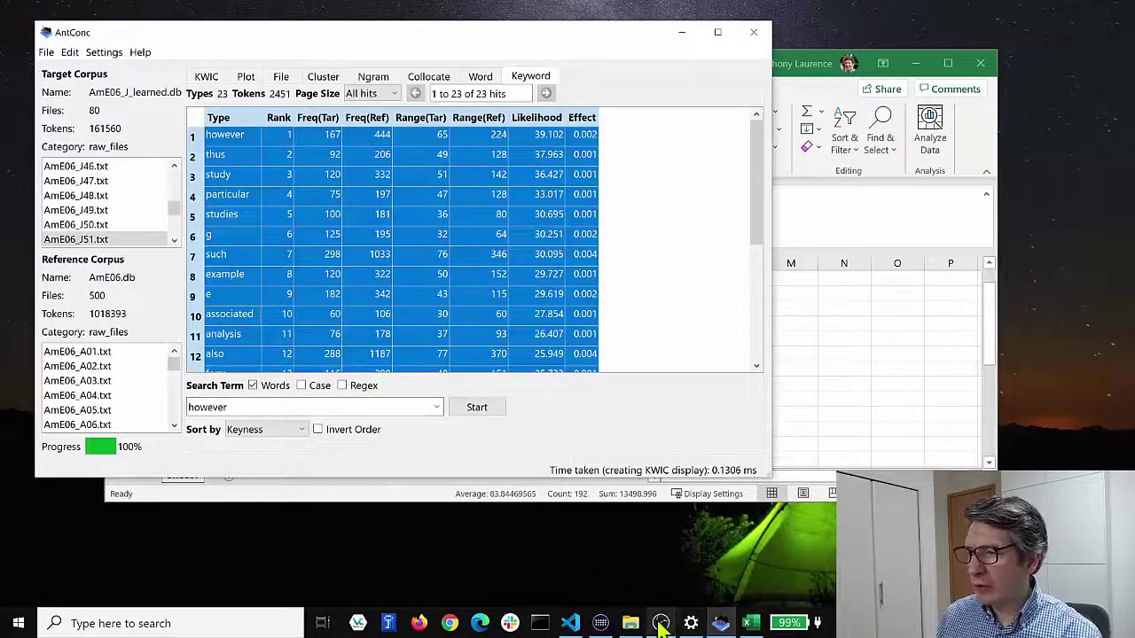
- Open keyword_results.txt from the corpora folder in Notepad++
{"action": "left_click", "coordinate": [630, 623]}
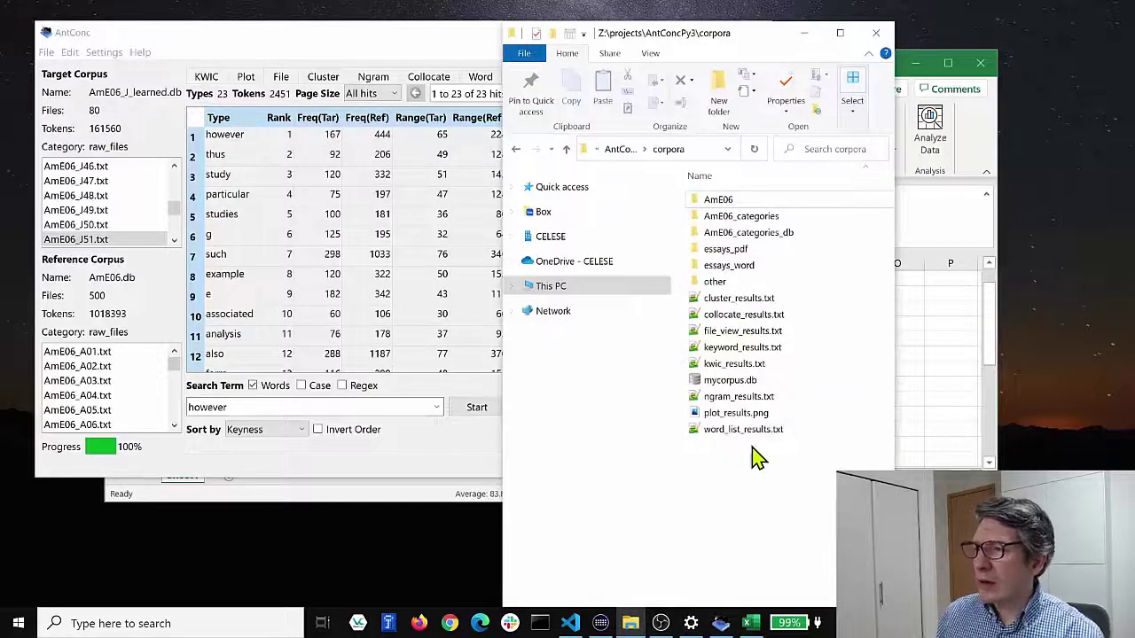
{"action": "left_click", "coordinate": [723, 348]}
{"action": "double_click", "coordinate": [723, 350]}
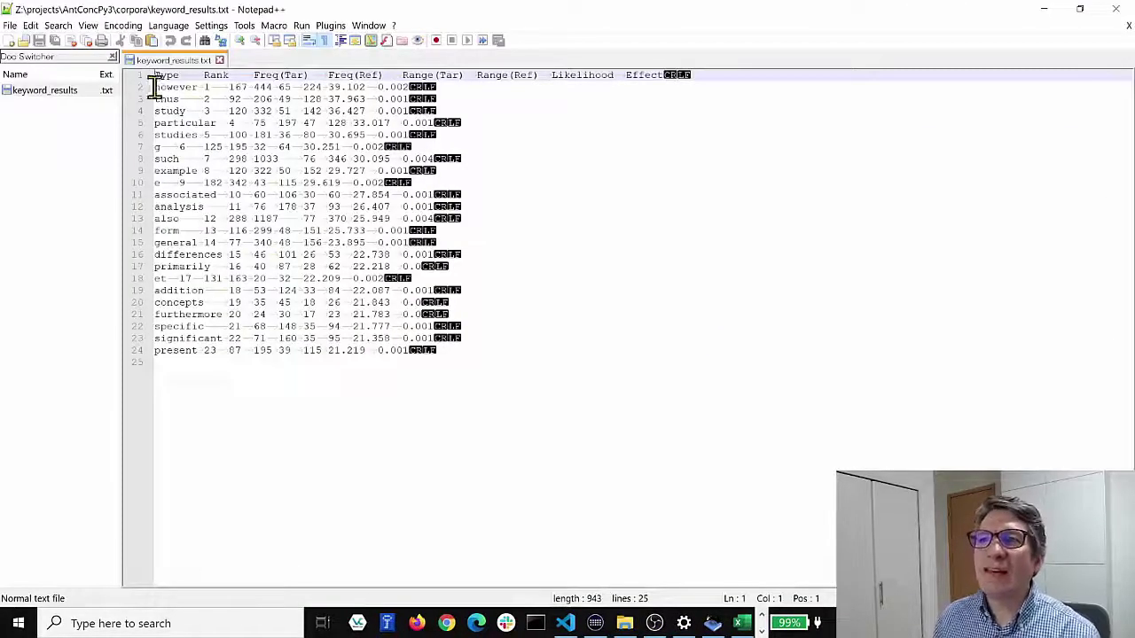
- Select all lines of the tab-separated keyword_results.txt, then close Notepad++
{"action": "left_click_drag", "start_coordinate": [128, 80], "coordinate": [116, 359]}
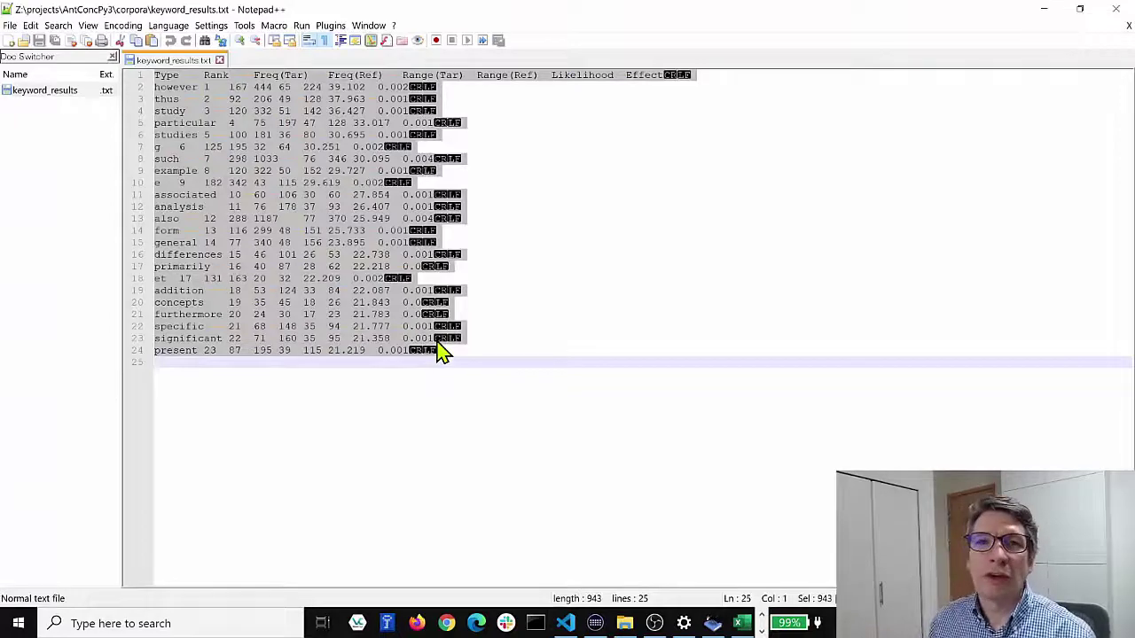
{"action": "left_click", "coordinate": [1115, 10]}
- Bring AntConc forward, select all keyword table rows, and minimize File Explorer
{"action": "left_click", "coordinate": [373, 41]}
{"action": "key", "text": "ctrl+a"}
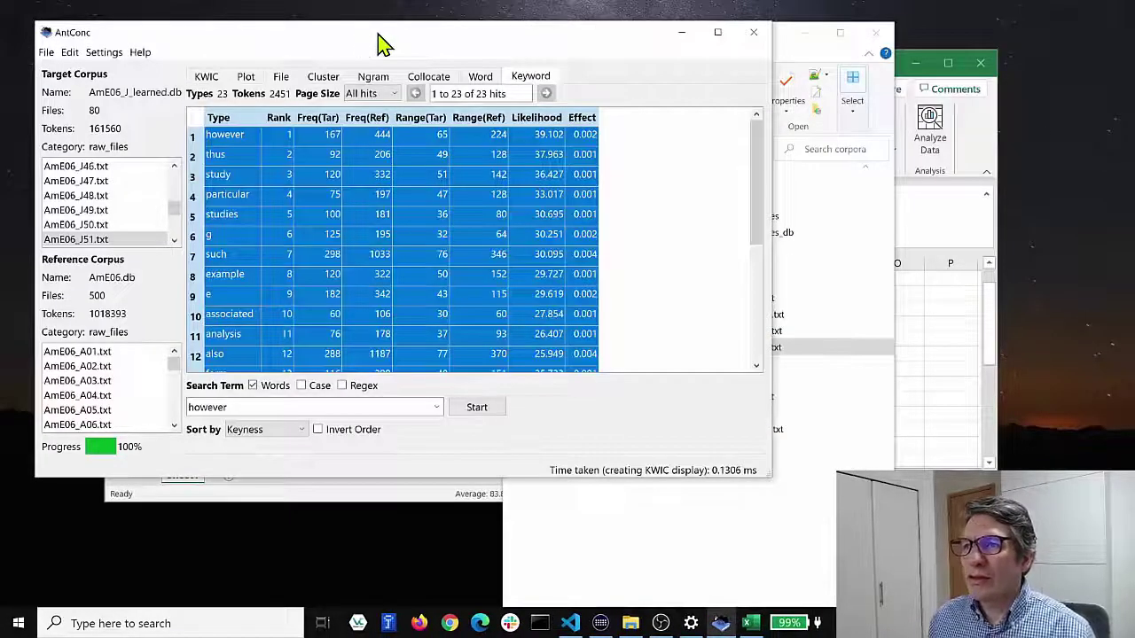
{"action": "left_click", "coordinate": [804, 34]}
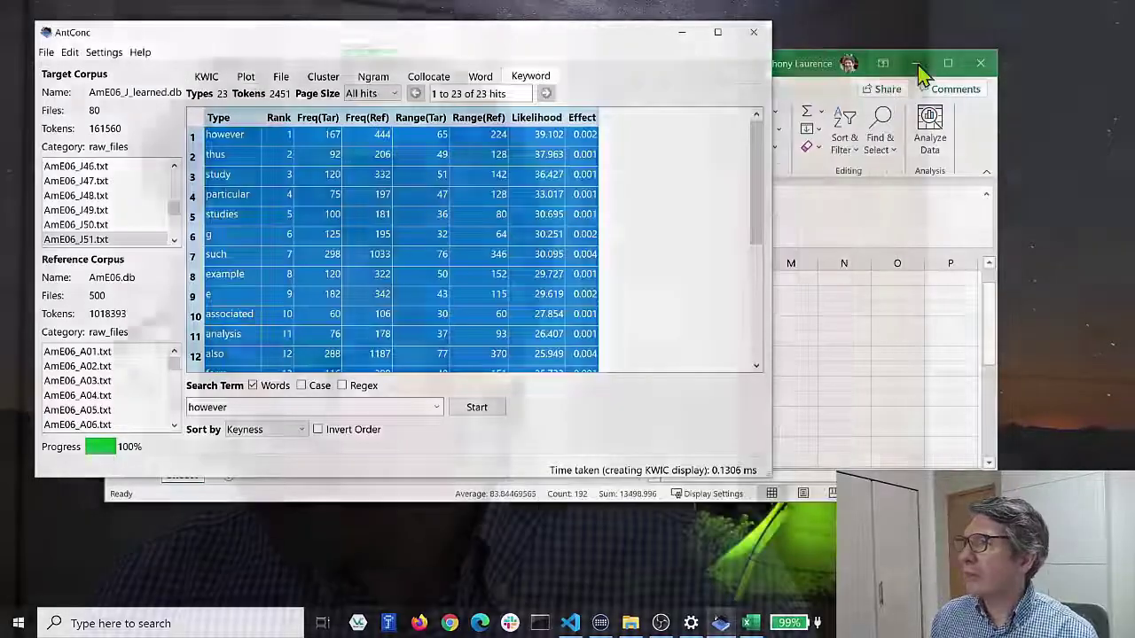